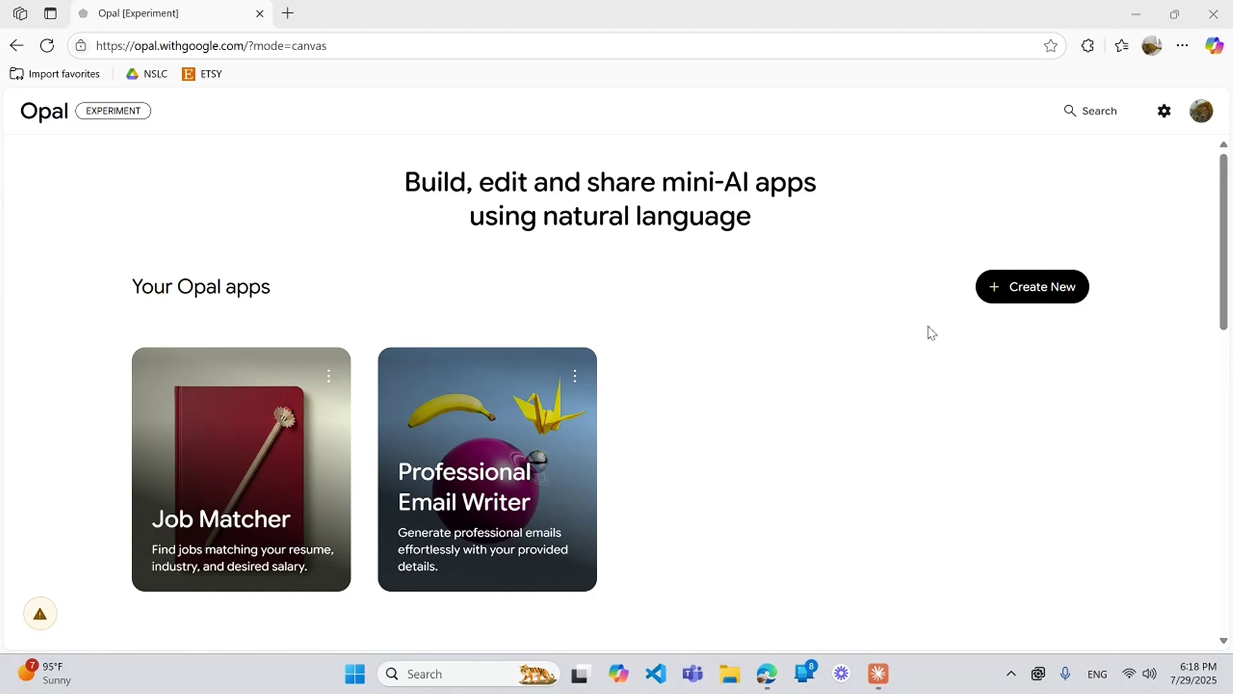
Step: Create a blank Untitled Opal app from the home page
left_click(1021, 296)
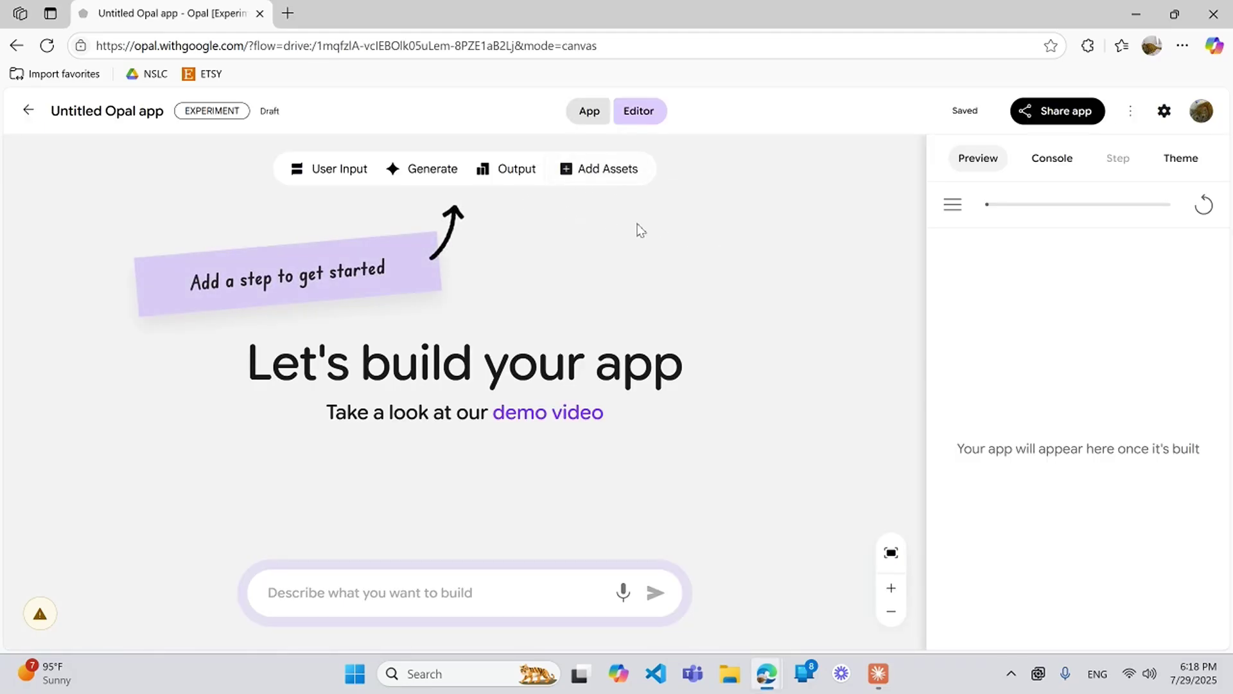
Step: Upload the résumé PDF as an asset and preview its contents
left_click(607, 173)
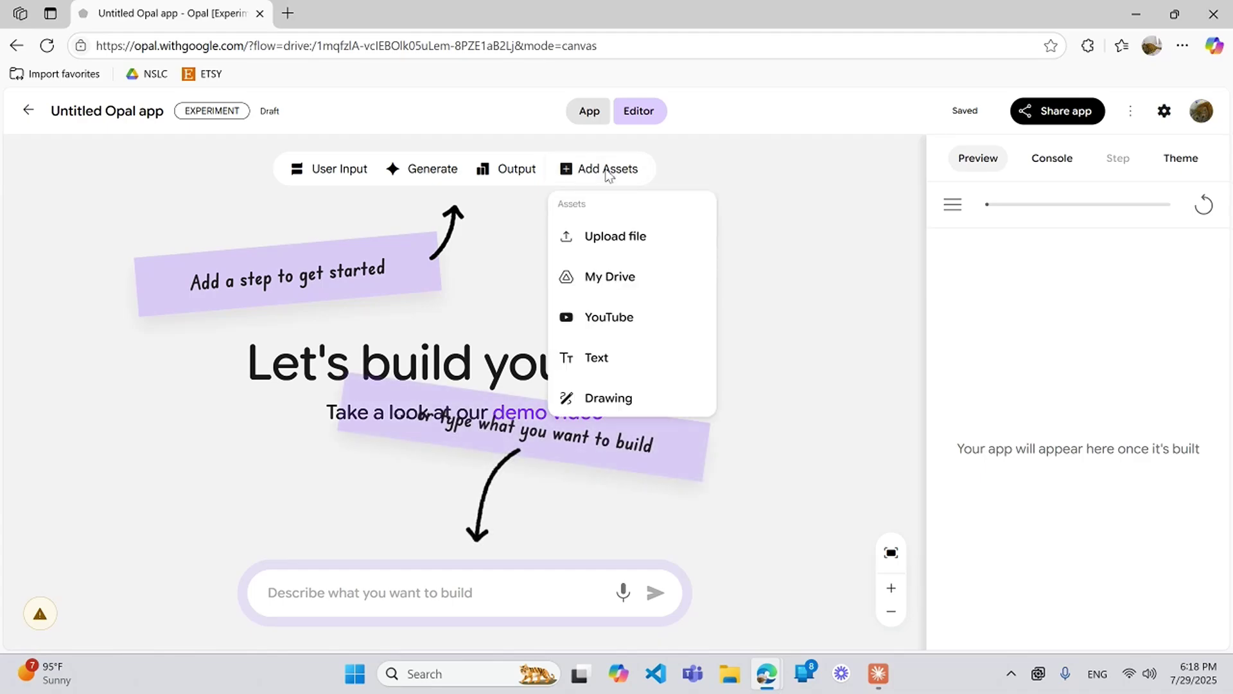
left_click(602, 249)
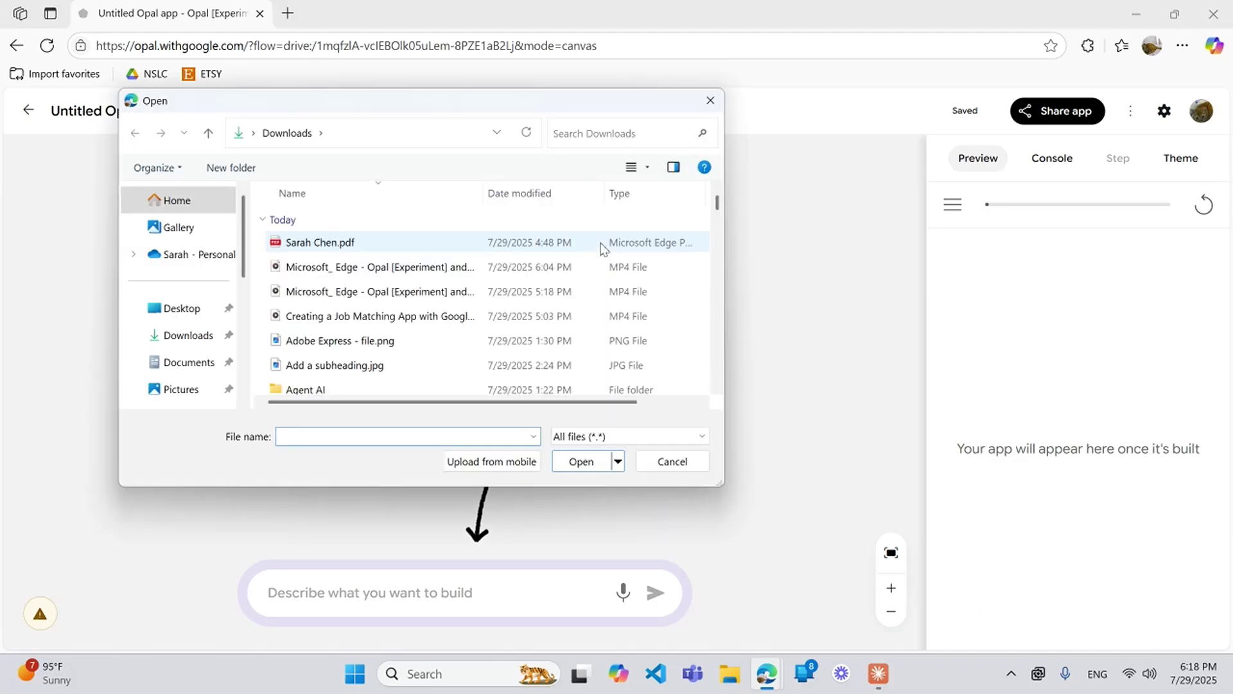
scroll(512, 270, "down", 3)
scroll(515, 272, "up", 3)
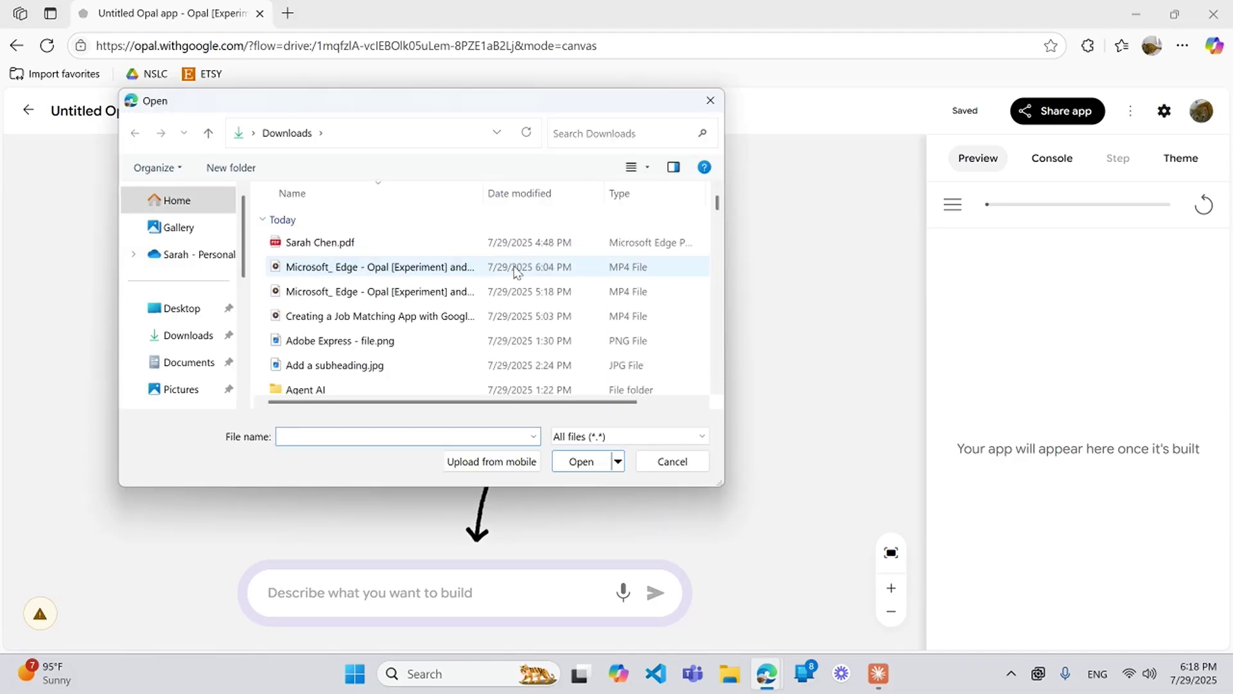
double_click(316, 247)
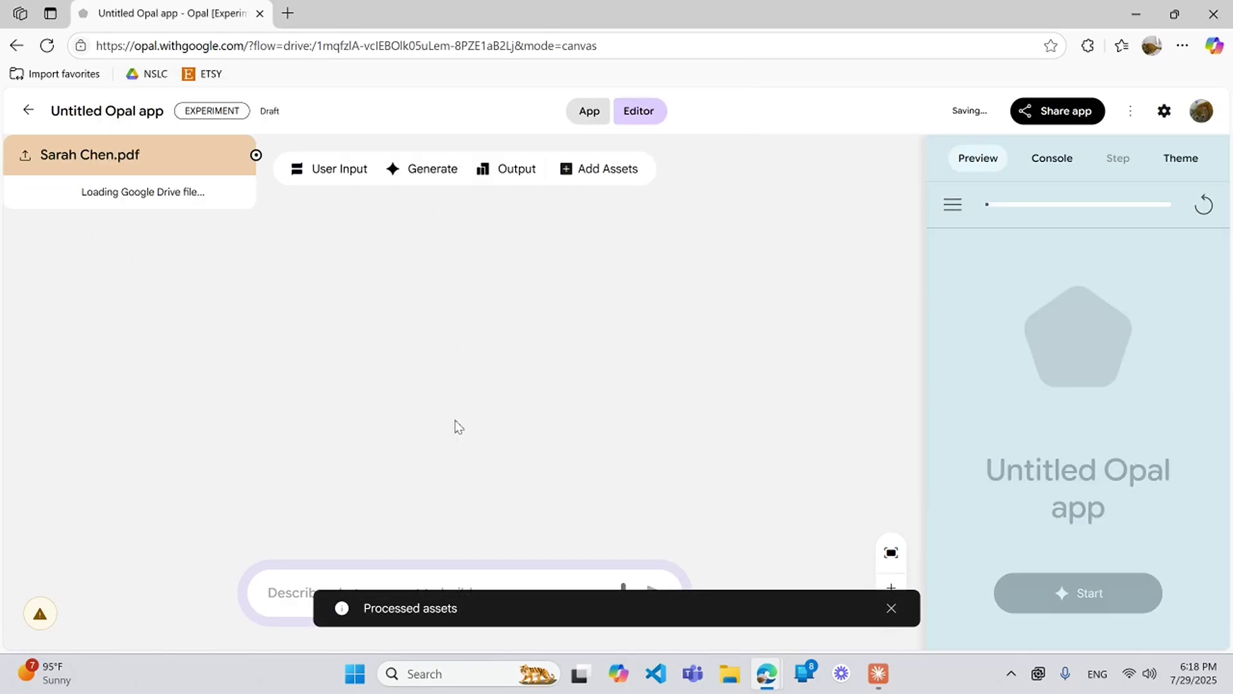
left_click(889, 610)
left_click(261, 347)
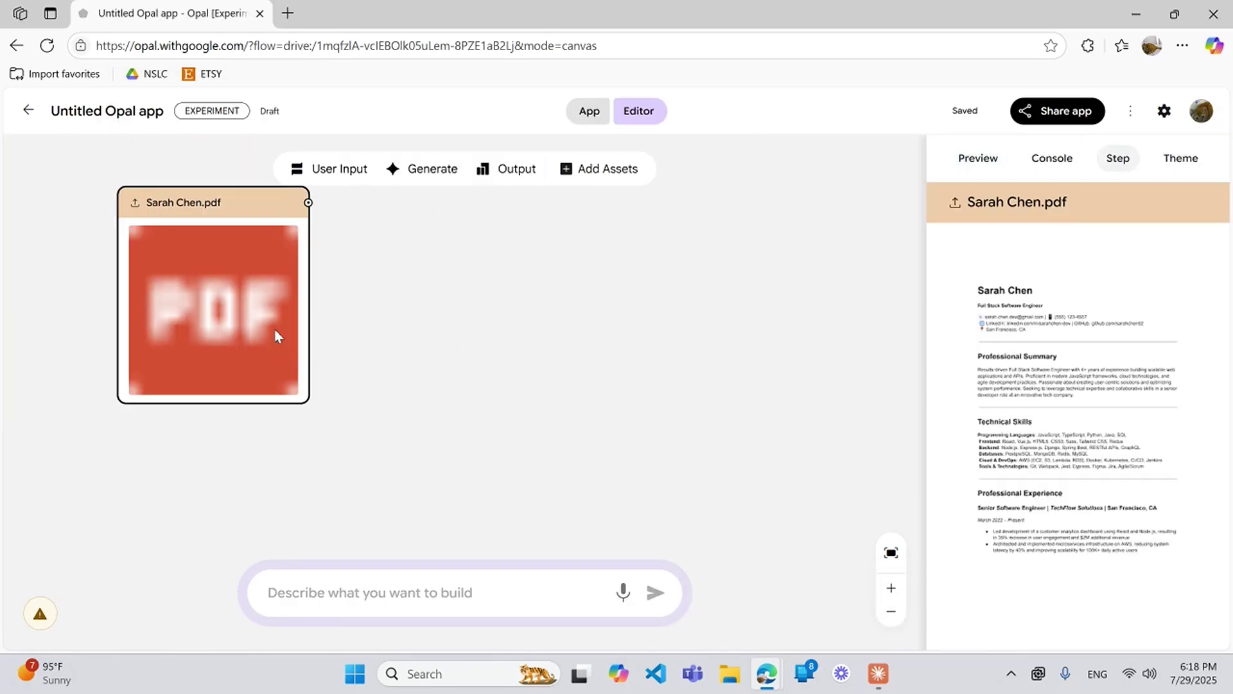
Step: Add a Generate step right of the PDF and connect the PDF into it
left_click_drag(187, 216, 295, 315)
left_click(424, 168)
left_click_drag(537, 353, 647, 322)
left_click_drag(435, 304, 573, 338)
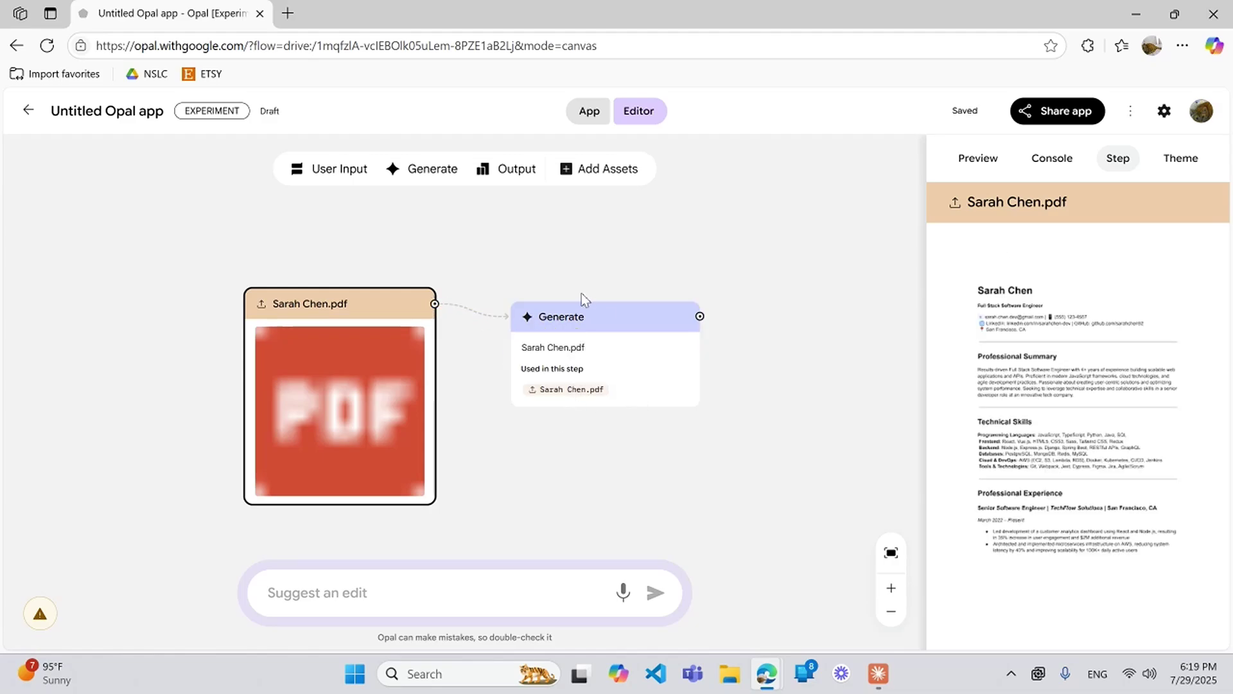
left_click(669, 353)
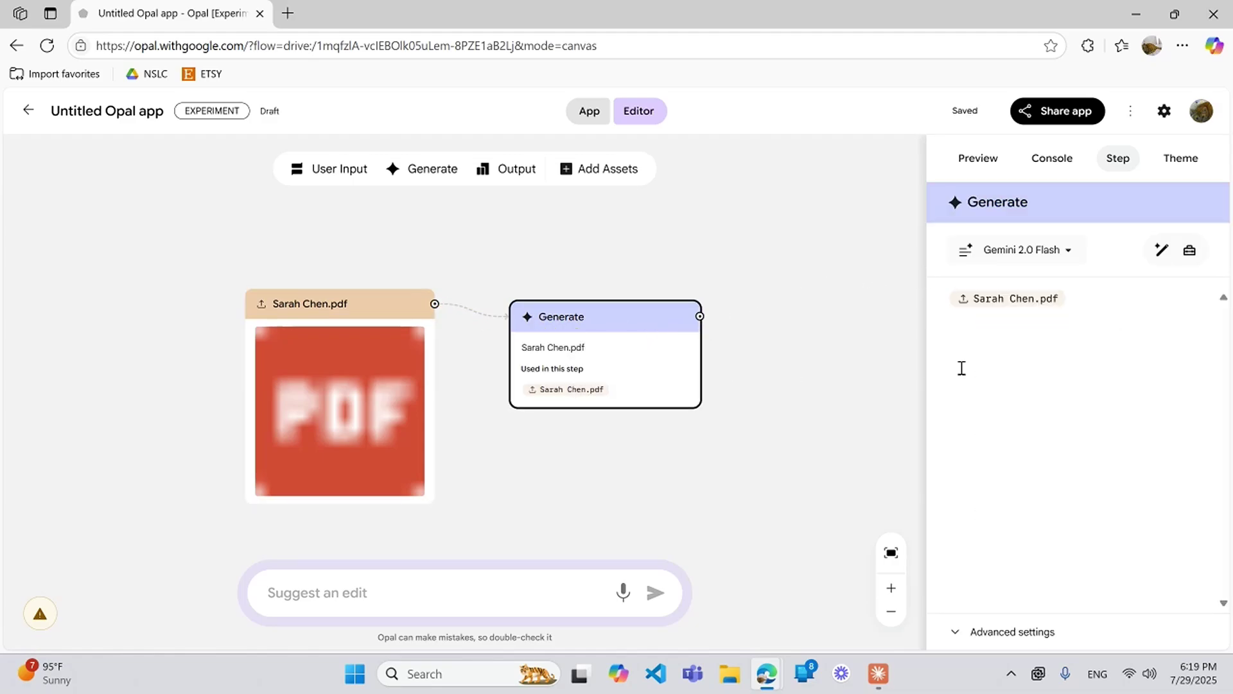
left_click(1027, 341)
left_click(331, 169)
Step: Place the User Input step at upper left and preview the app's input attachment options
left_click_drag(248, 366, 137, 341)
left_click_drag(204, 320, 284, 329)
left_click(589, 110)
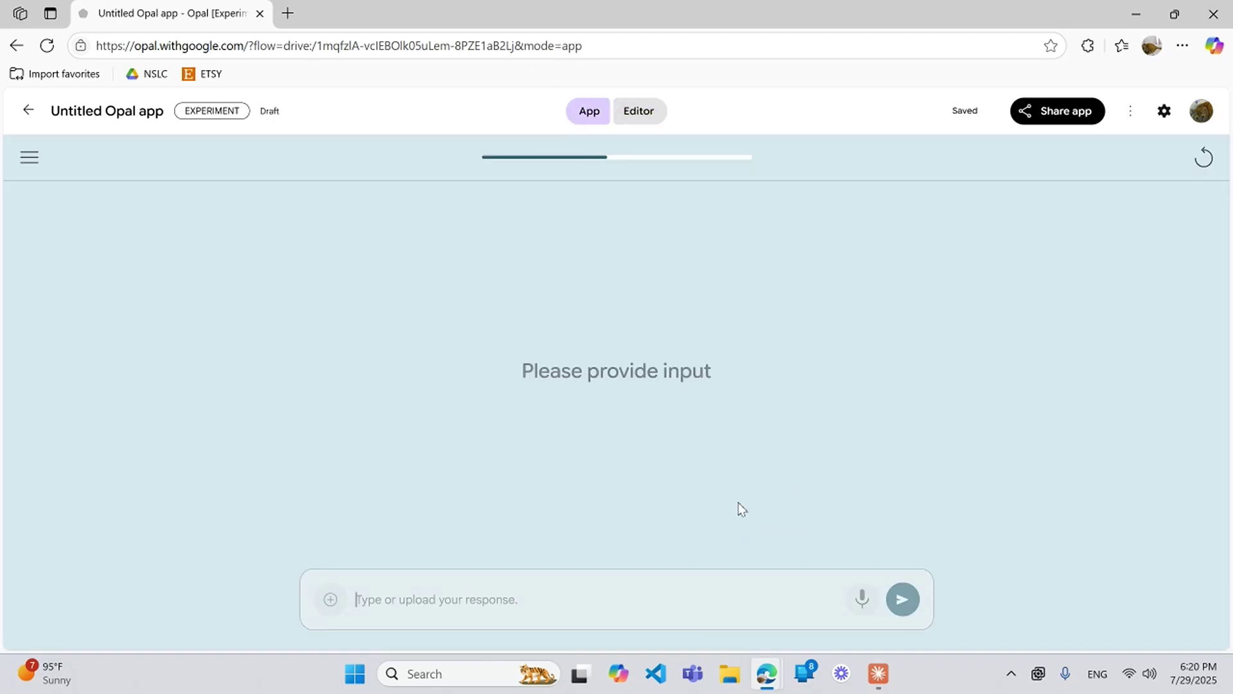
left_click(331, 599)
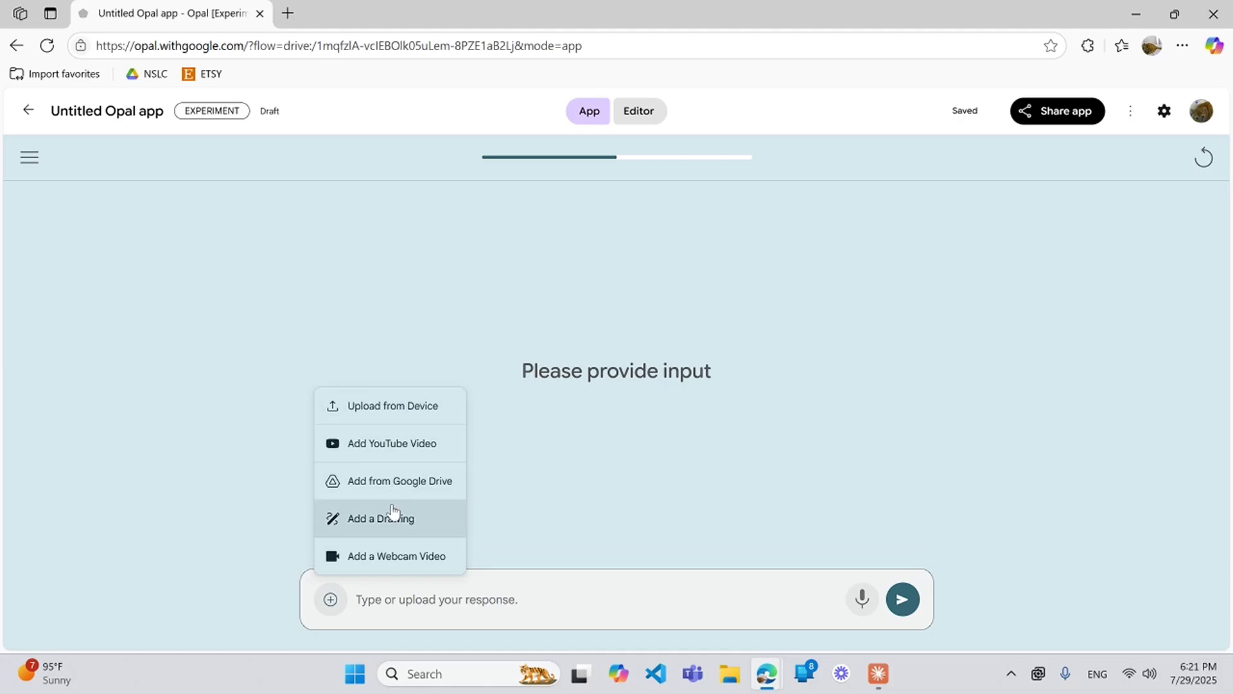
Step: Recheck the app preview's input options, then move the PDF asset below Generate
left_click(639, 121)
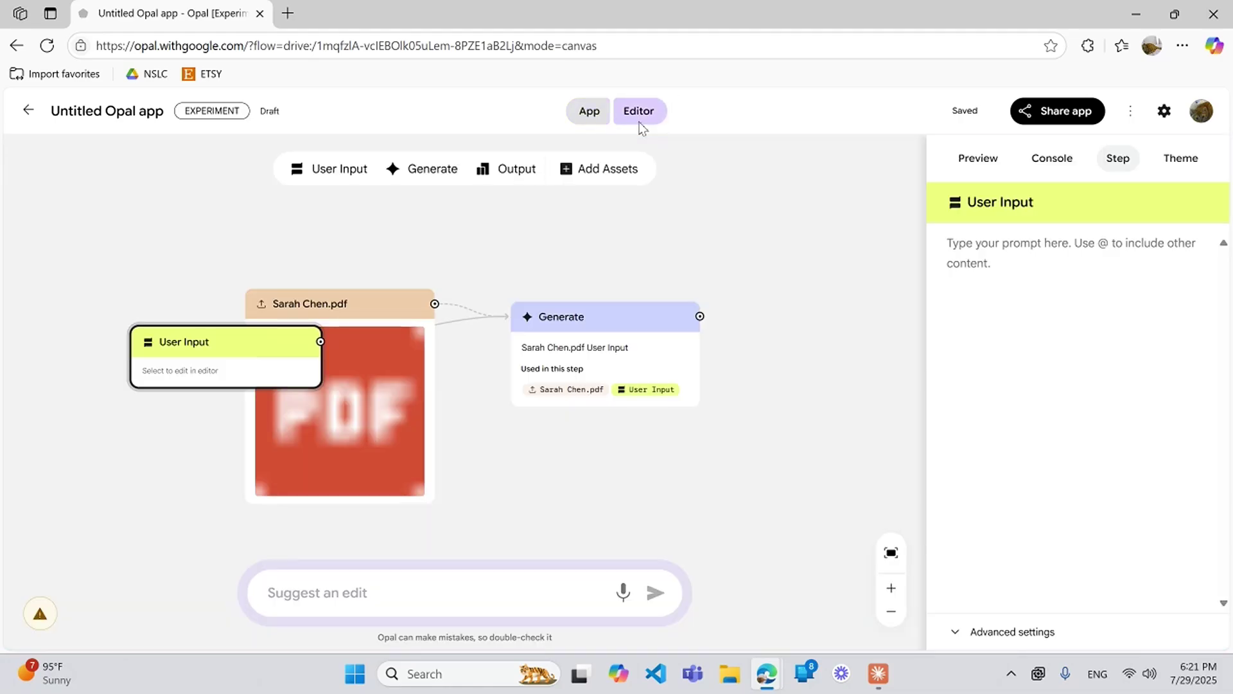
left_click(609, 122)
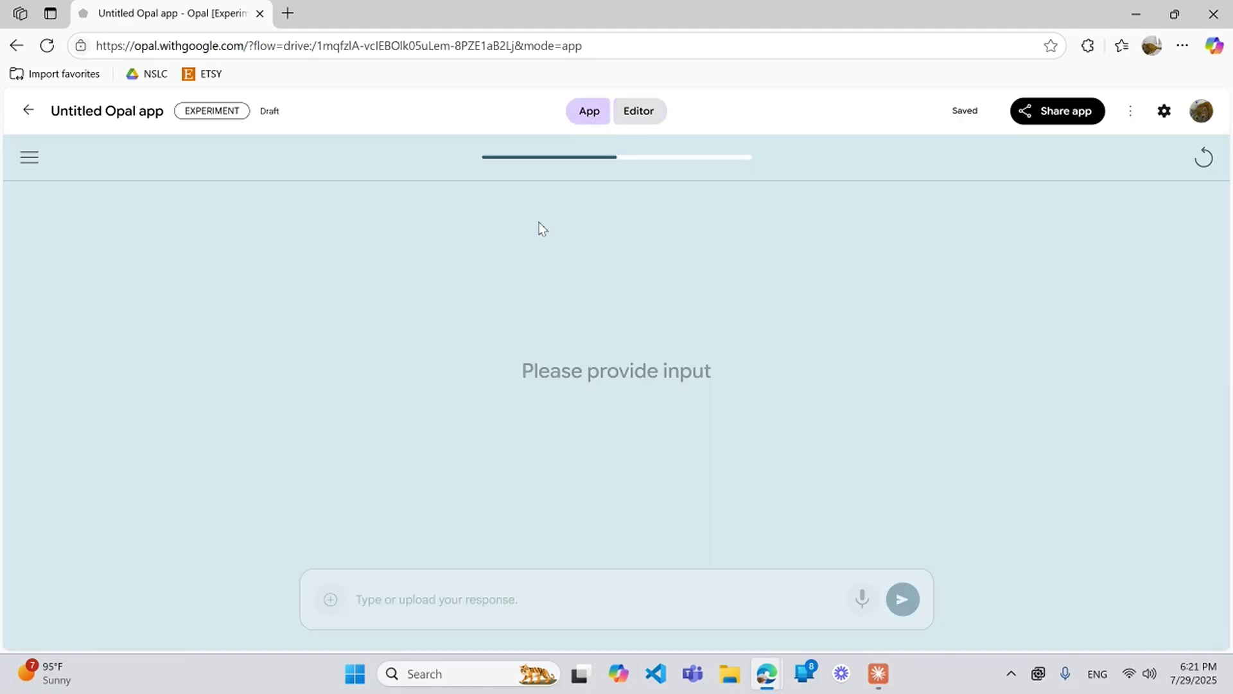
left_click(330, 599)
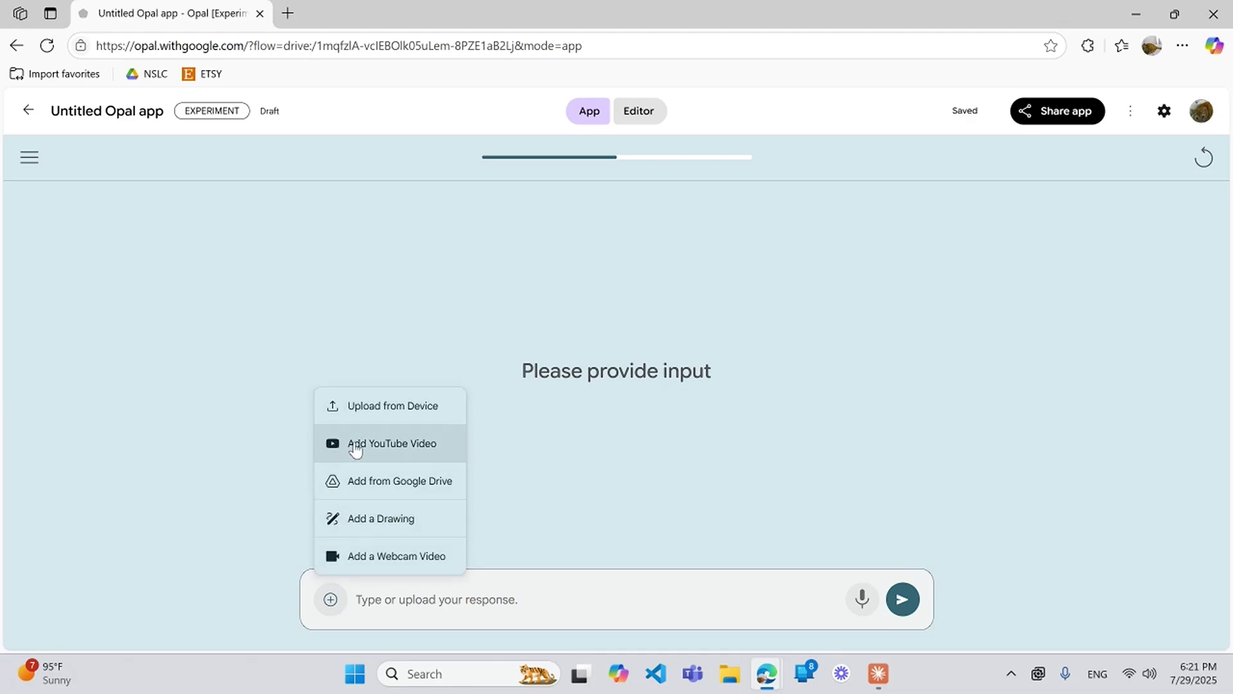
left_click(661, 115)
left_click(403, 416)
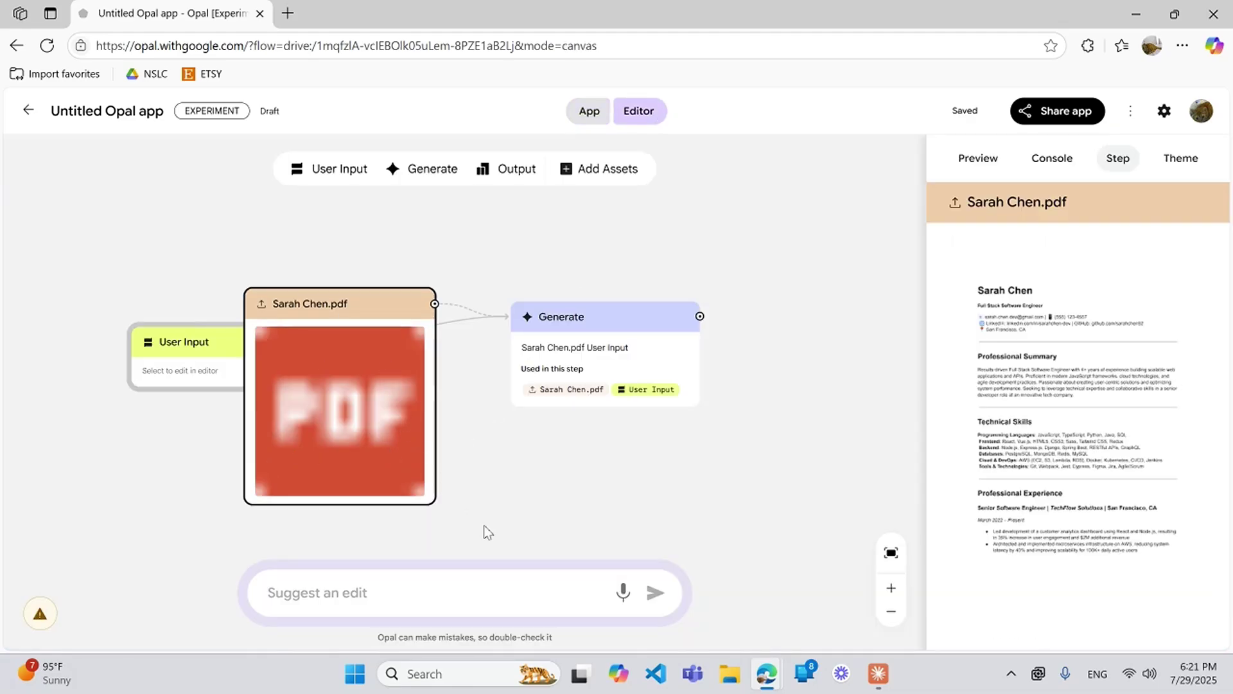
left_click_drag(413, 310, 487, 435)
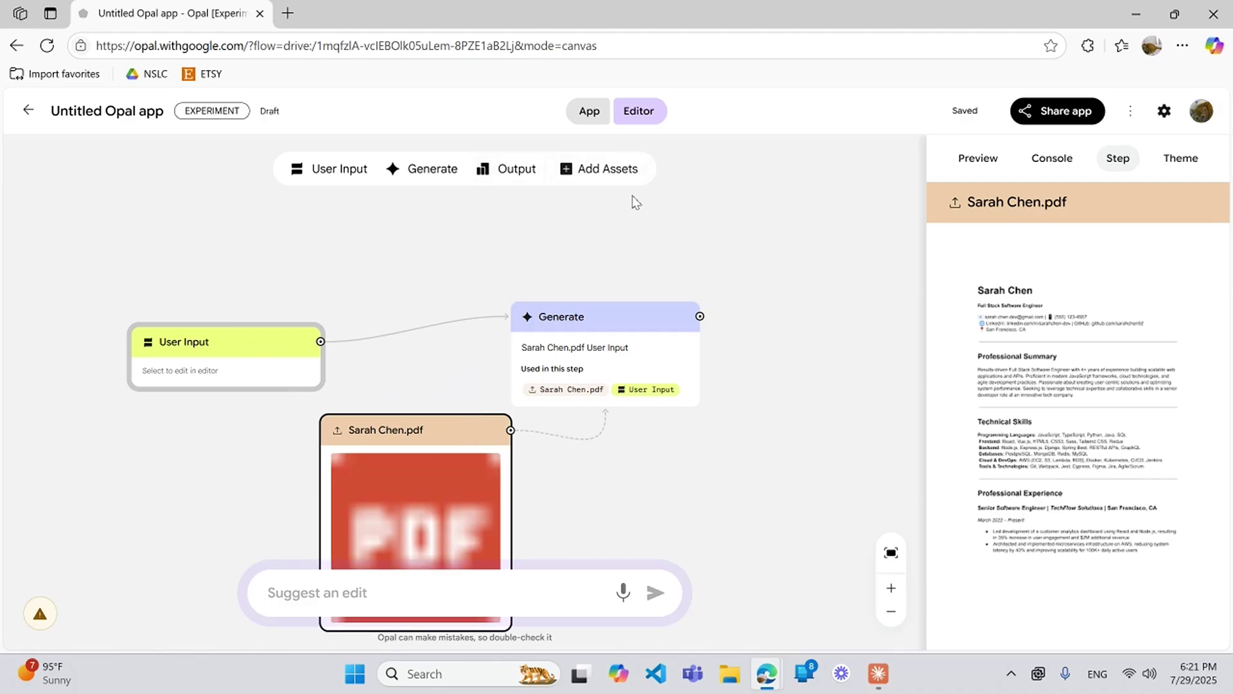
left_click(607, 168)
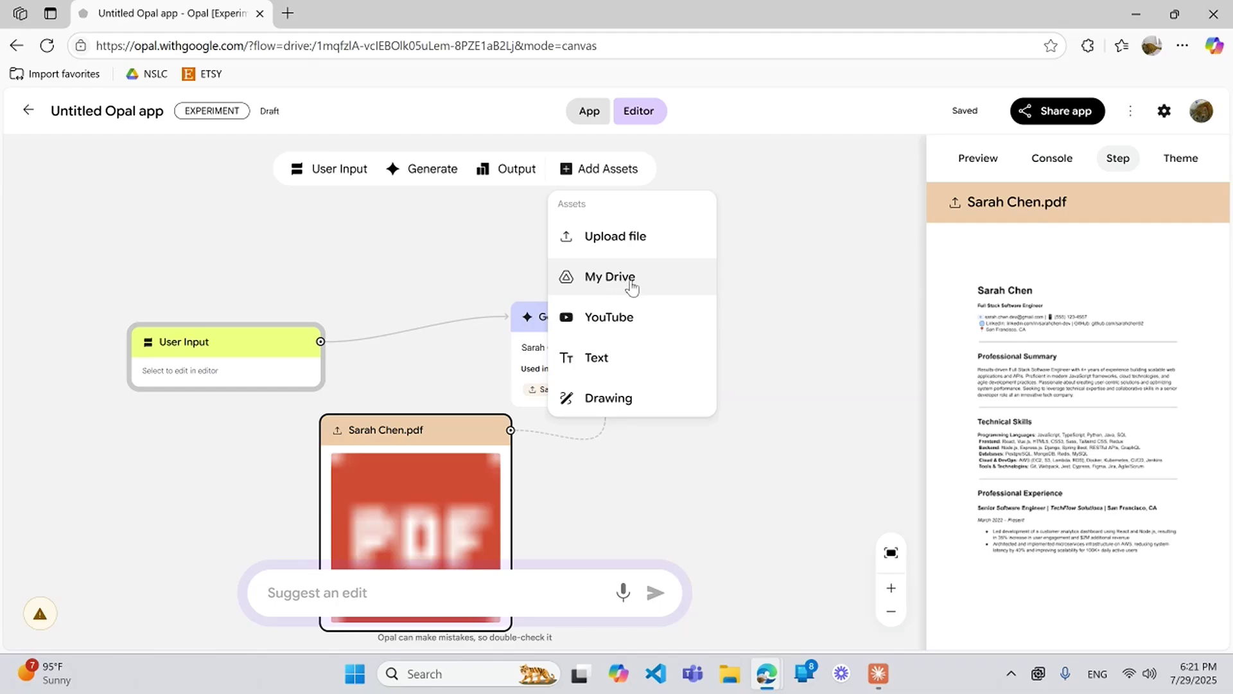
left_click(632, 287)
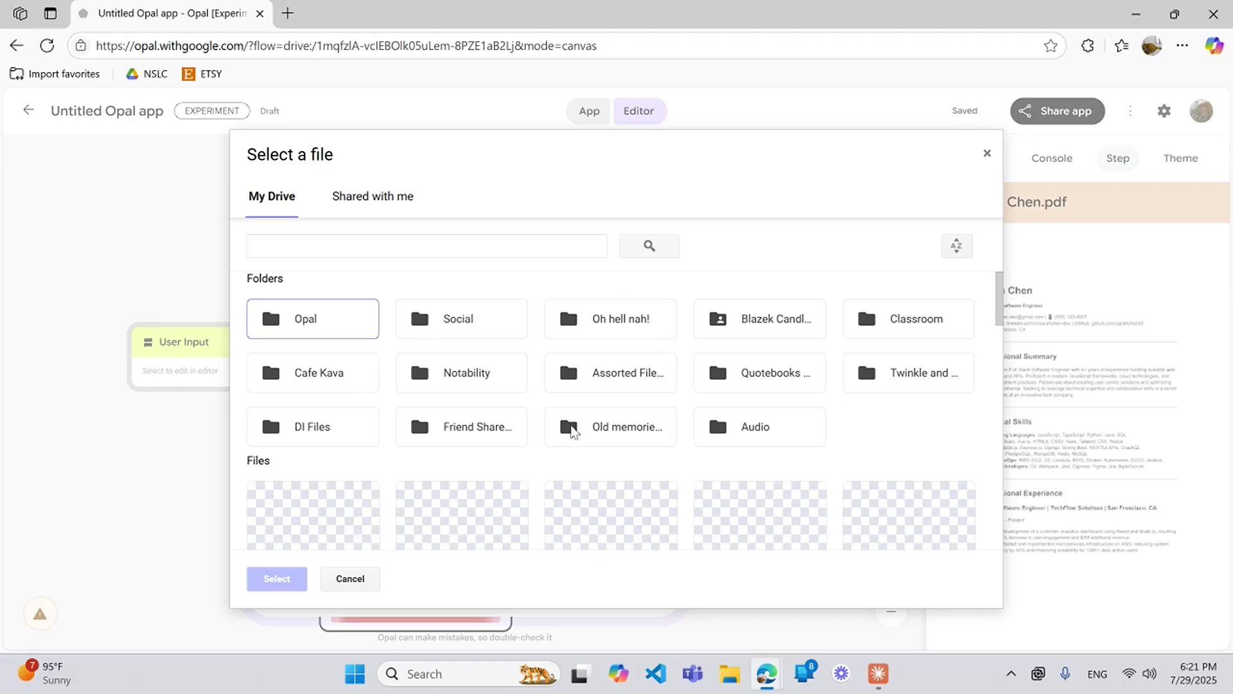
scroll(506, 407, "down", 5)
scroll(507, 407, "down", 5)
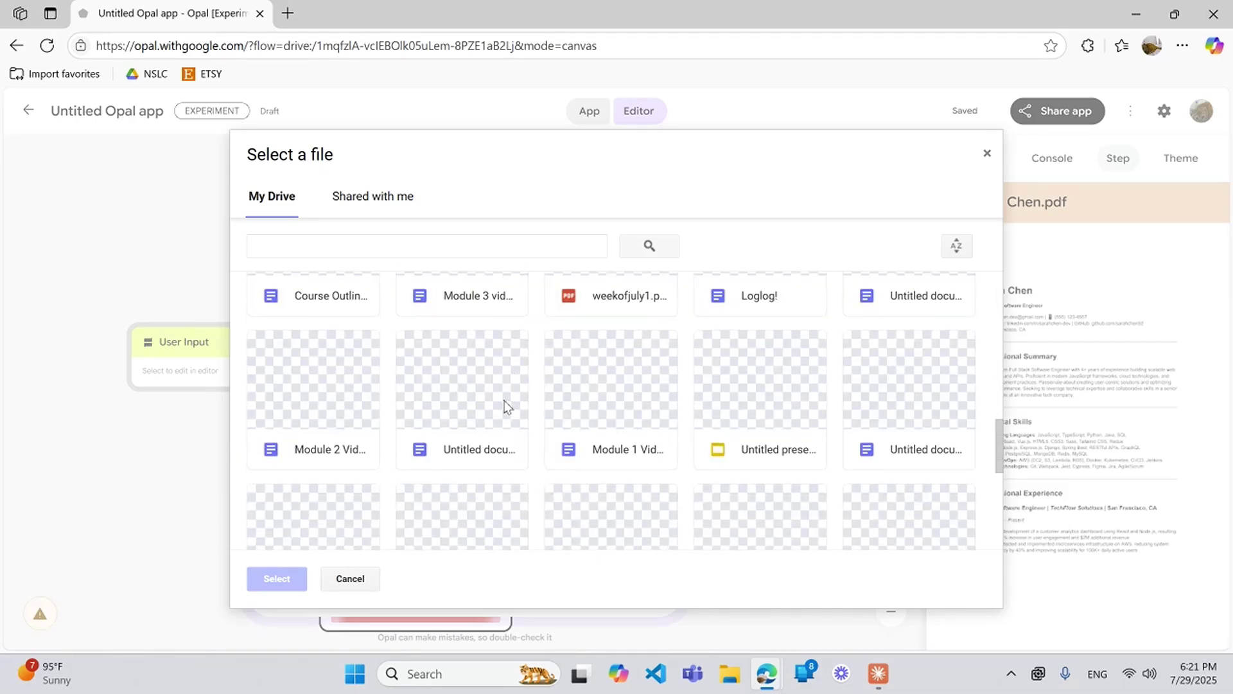
scroll(506, 407, "up", 10)
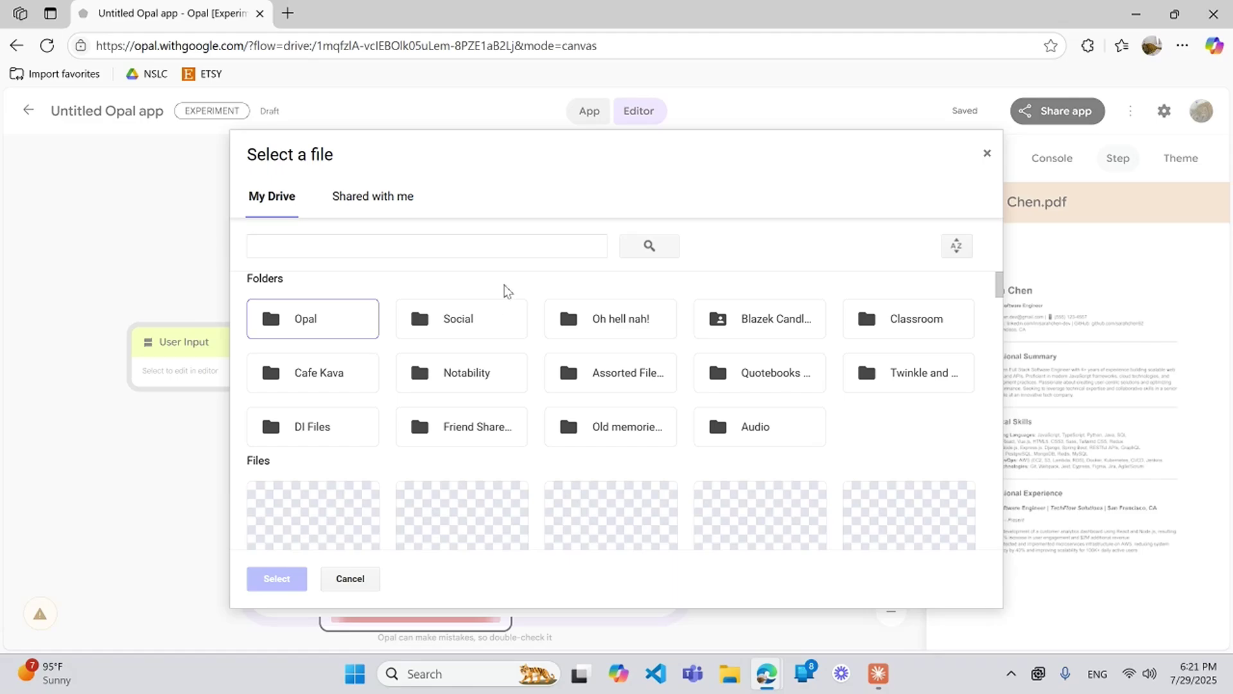
scroll(507, 291, "down", 1)
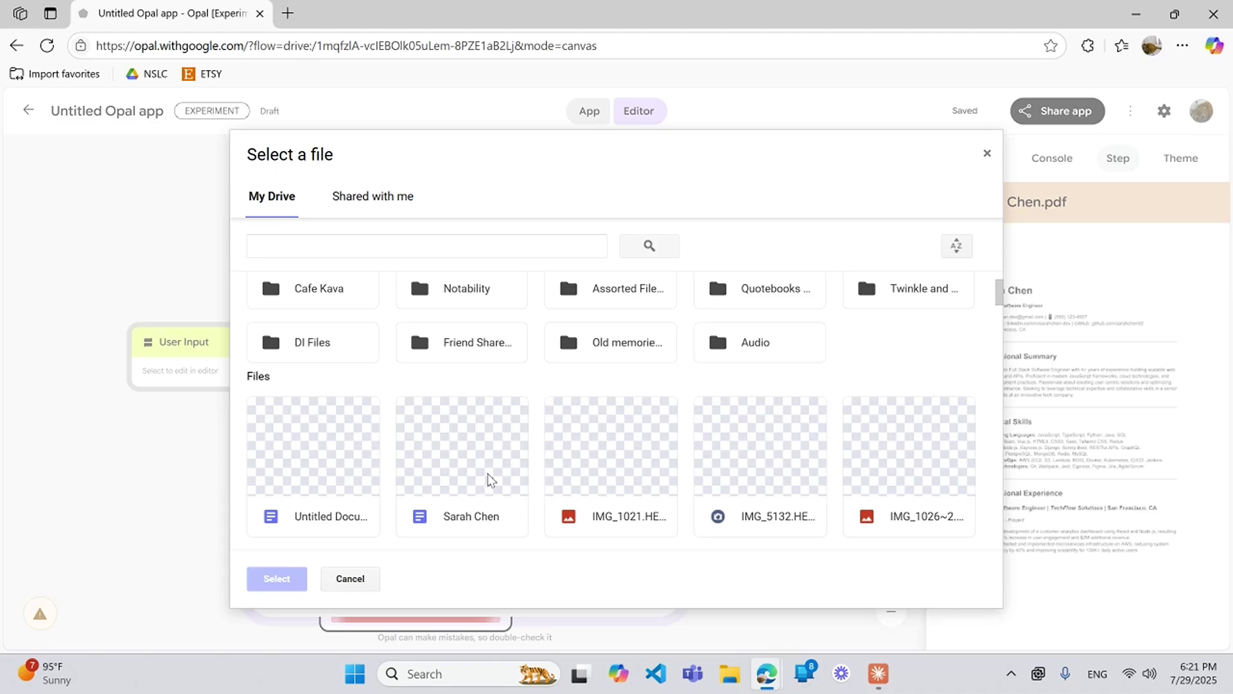
scroll(526, 411, "down", 1)
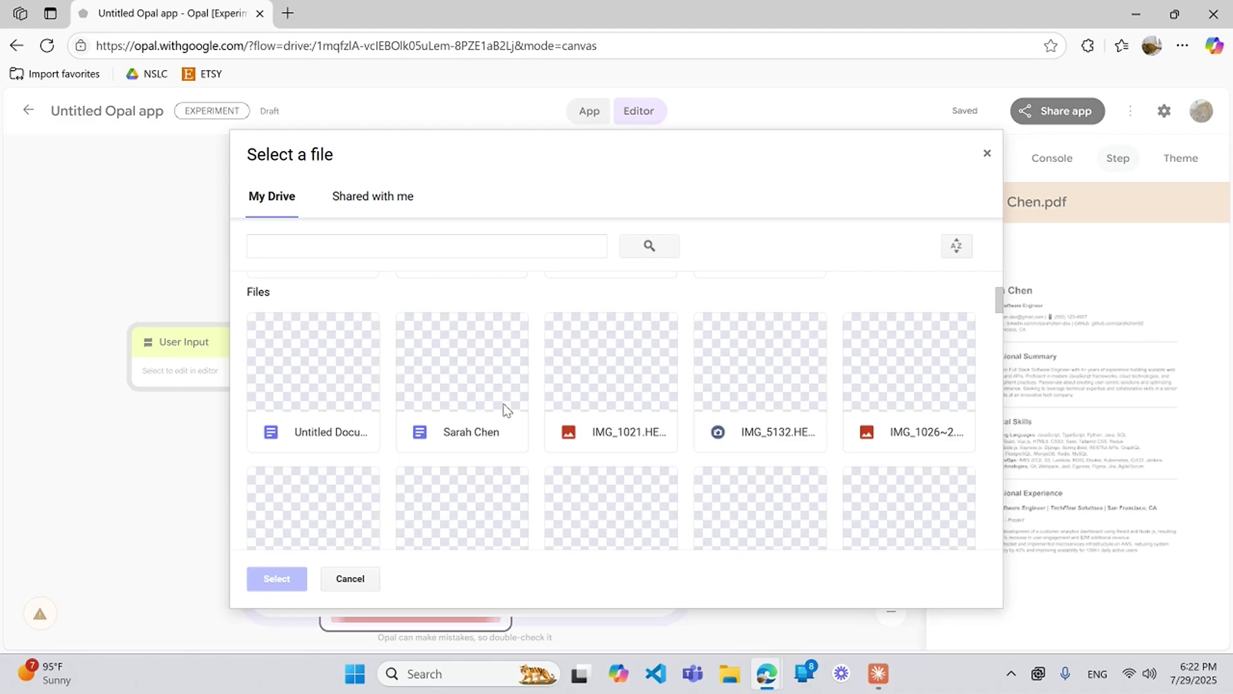
left_click(506, 409)
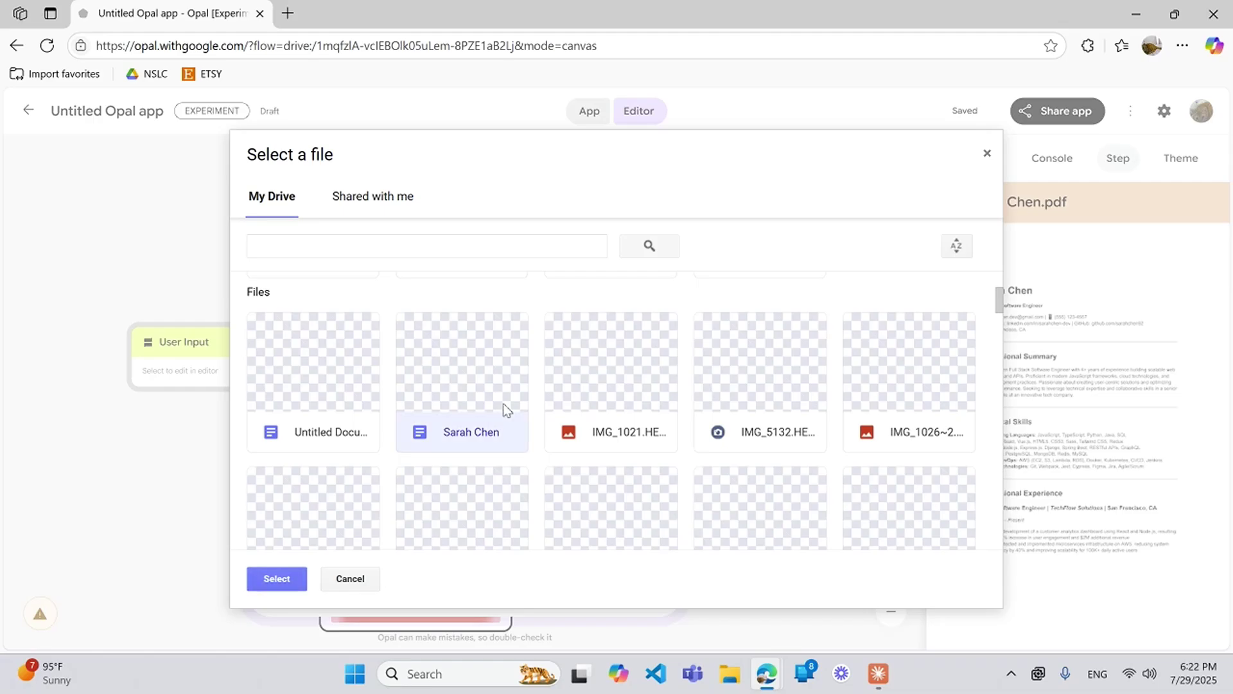
double_click(507, 409)
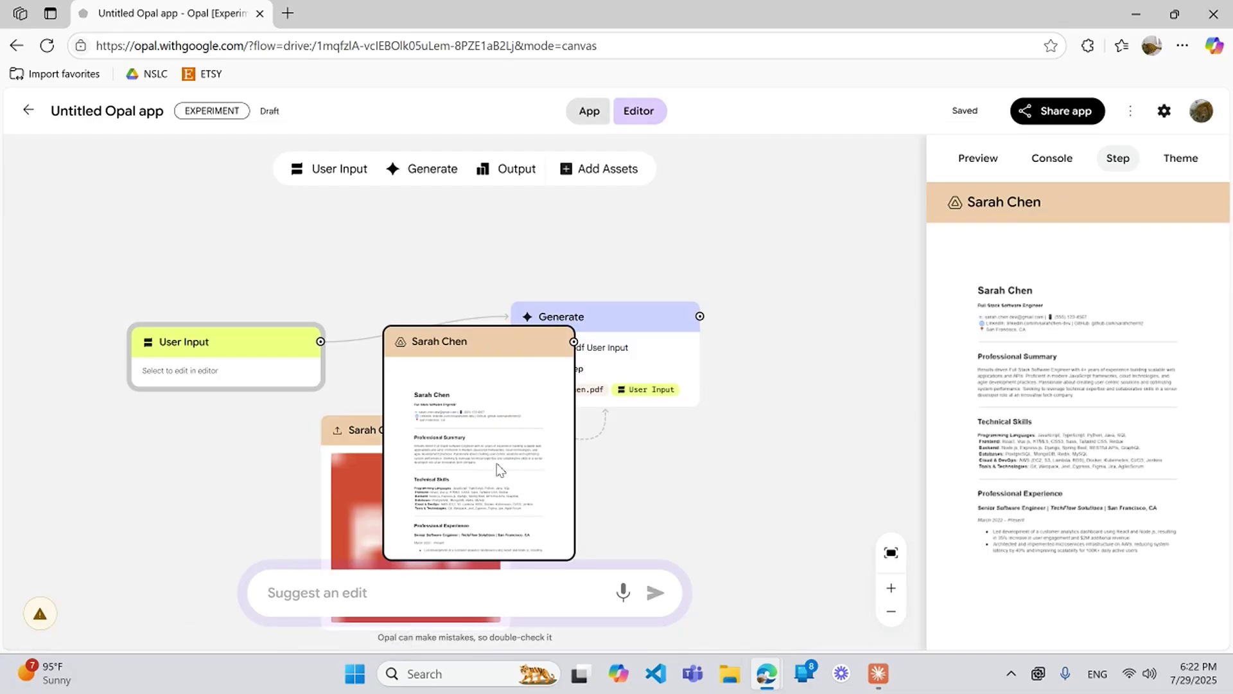
Step: Zoom out and place the Sarah Chen node above the User Input and Generate steps
left_click_drag(449, 344, 398, 126)
scroll(464, 337, "down", 2)
left_click(891, 612)
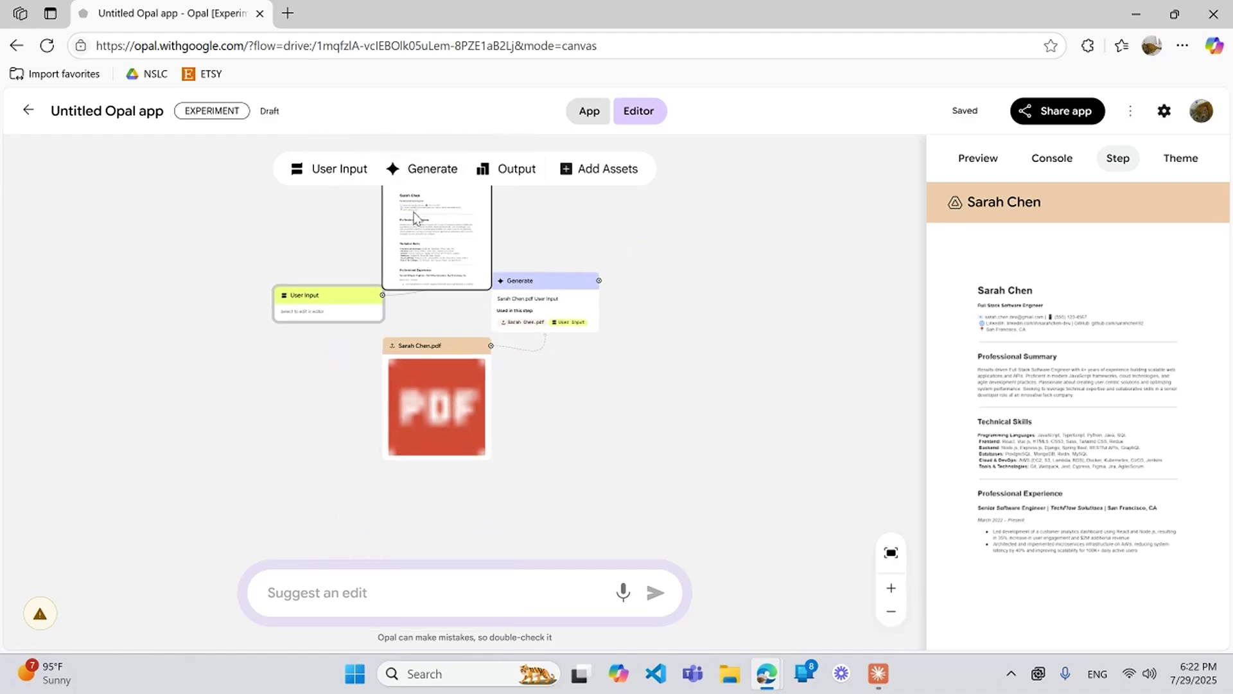
scroll(420, 214, "up", 2)
left_click_drag(448, 250, 501, 402)
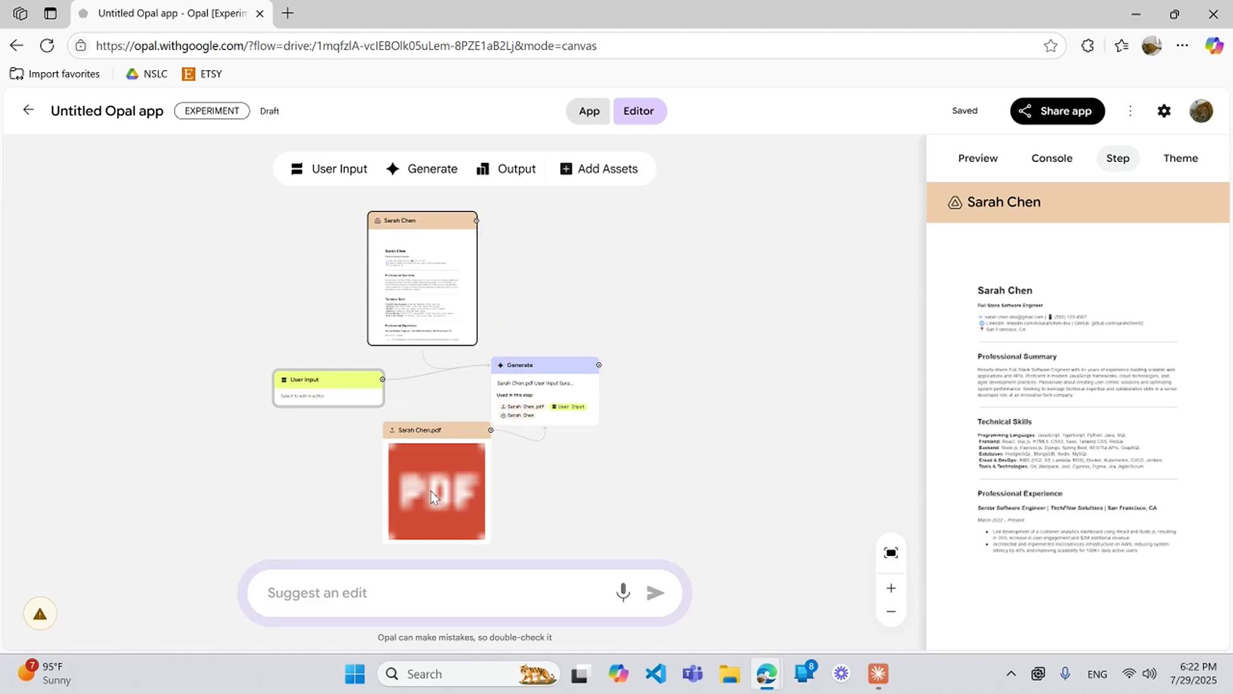
left_click(601, 184)
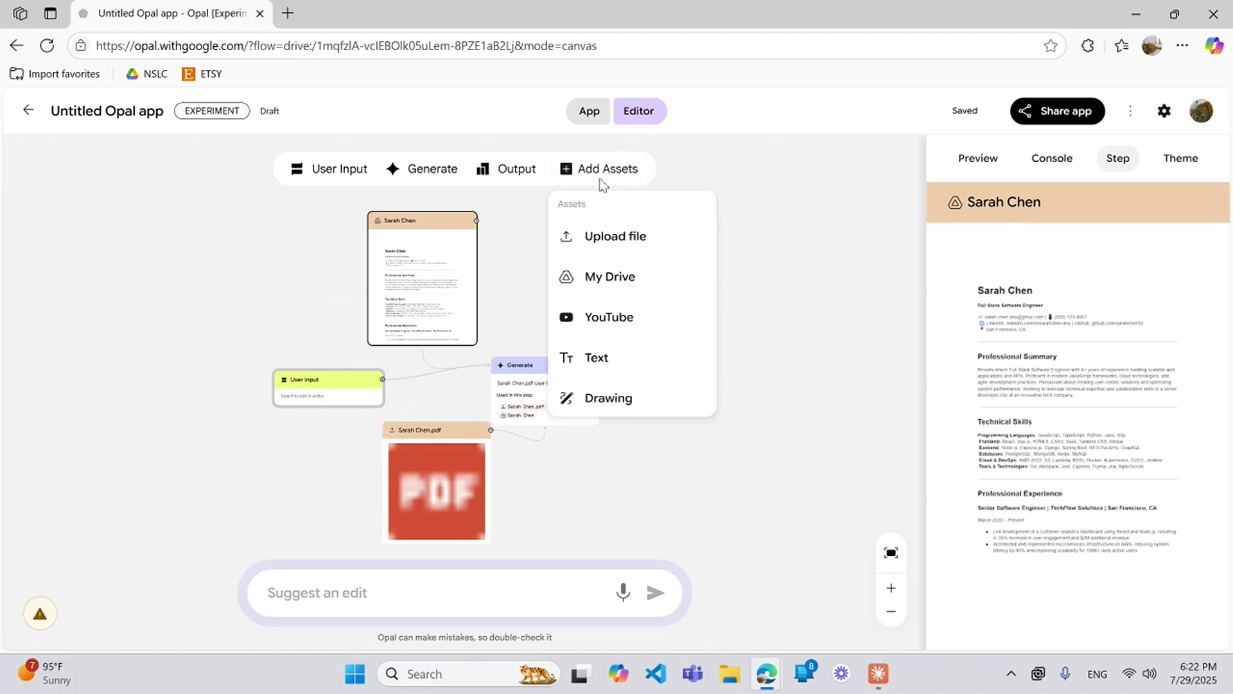
Step: Add a YouTube Video asset feeding Generate, leaving its URL empty, plus a Text asset
left_click(628, 332)
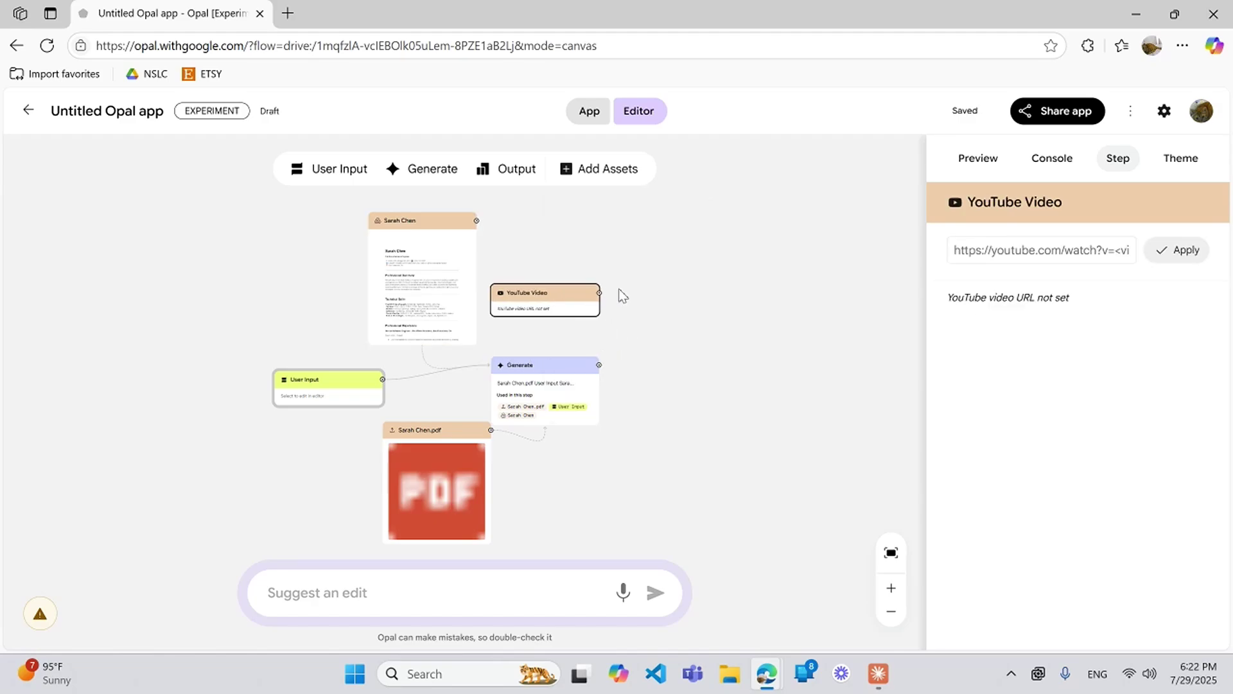
left_click_drag(599, 293, 544, 373)
left_click(1039, 248)
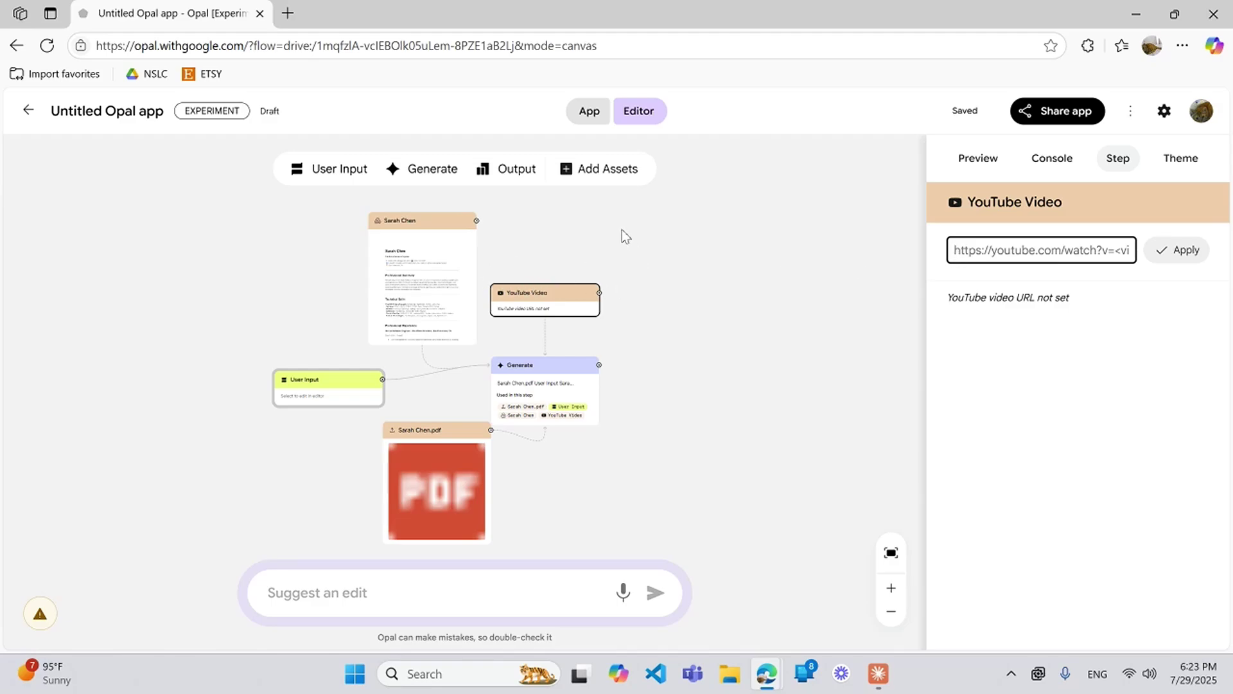
left_click(584, 175)
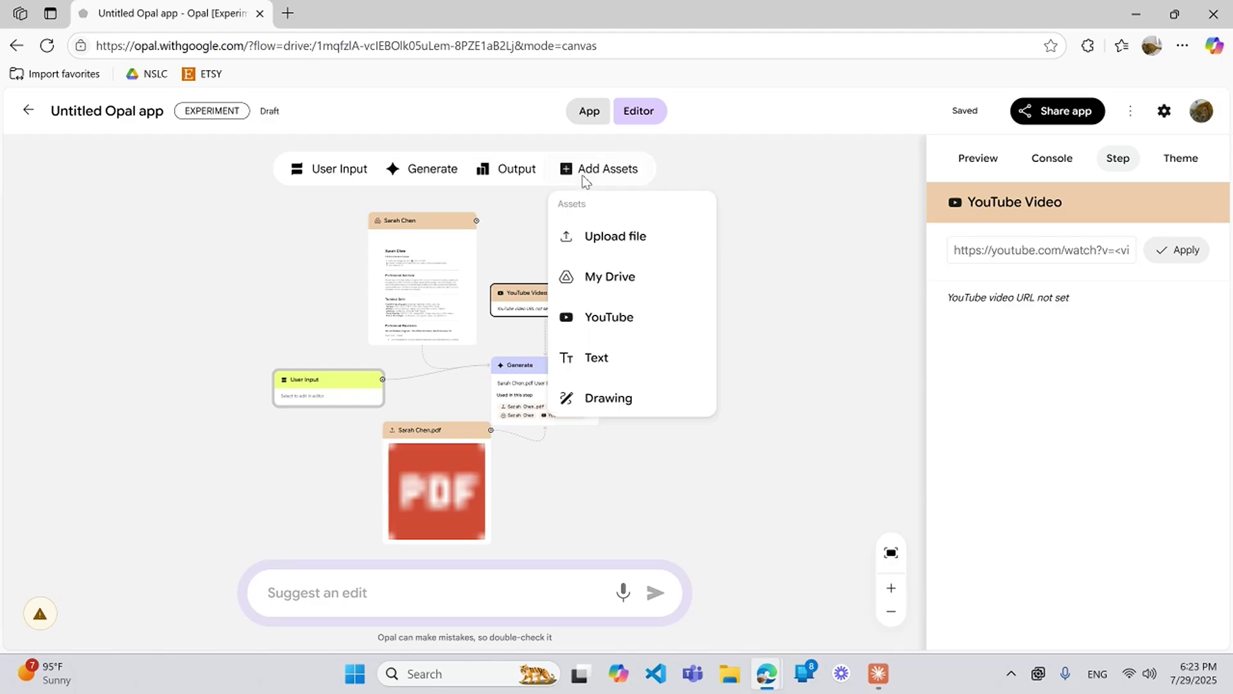
left_click(639, 376)
Step: Position the empty Text node directly beneath the Generate step
left_click_drag(470, 360, 546, 402)
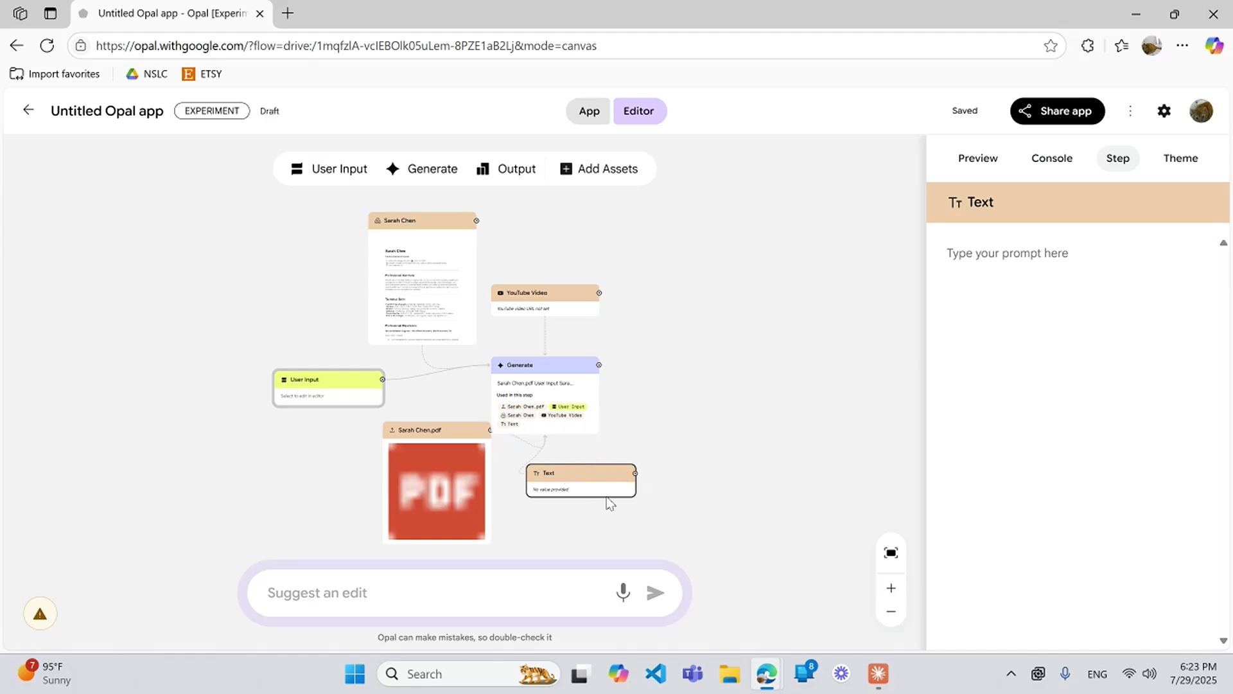
mouse_move(581, 482)
left_mouse_down()
mouse_move(553, 468)
mouse_move(562, 486)
mouse_move(556, 465)
mouse_move(568, 472)
left_mouse_up()
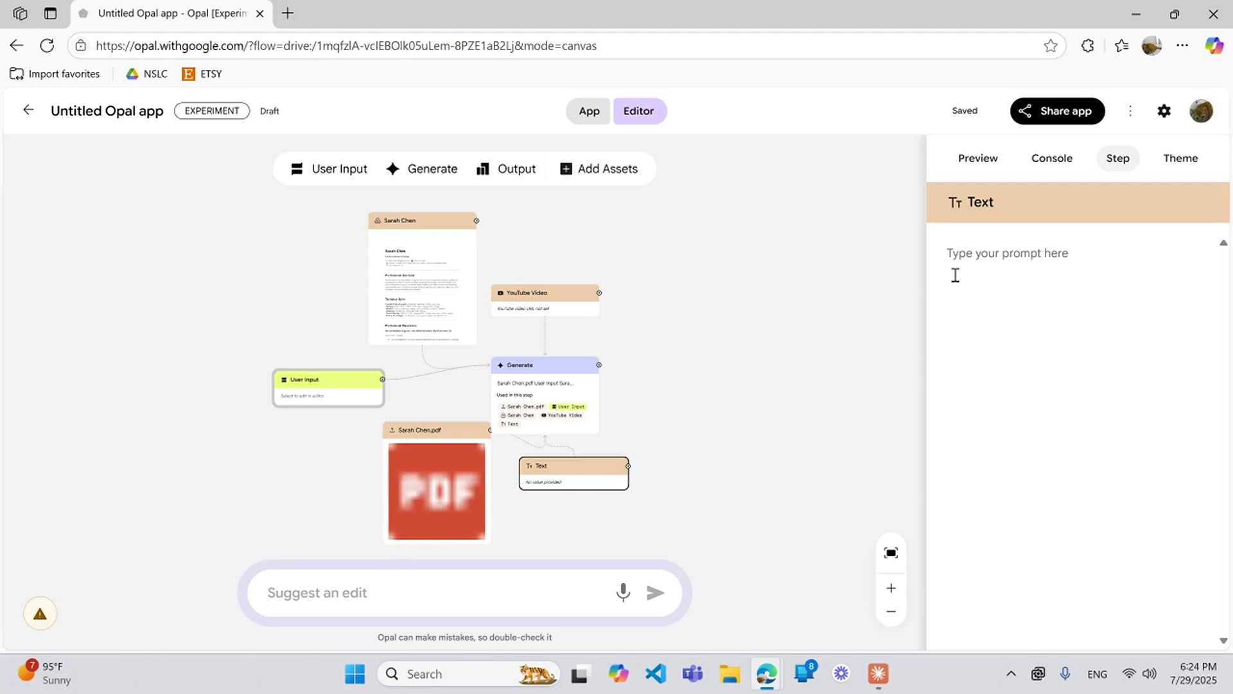
Step: Add a Drawing asset to the right and connect it to the Generate step
left_click(614, 175)
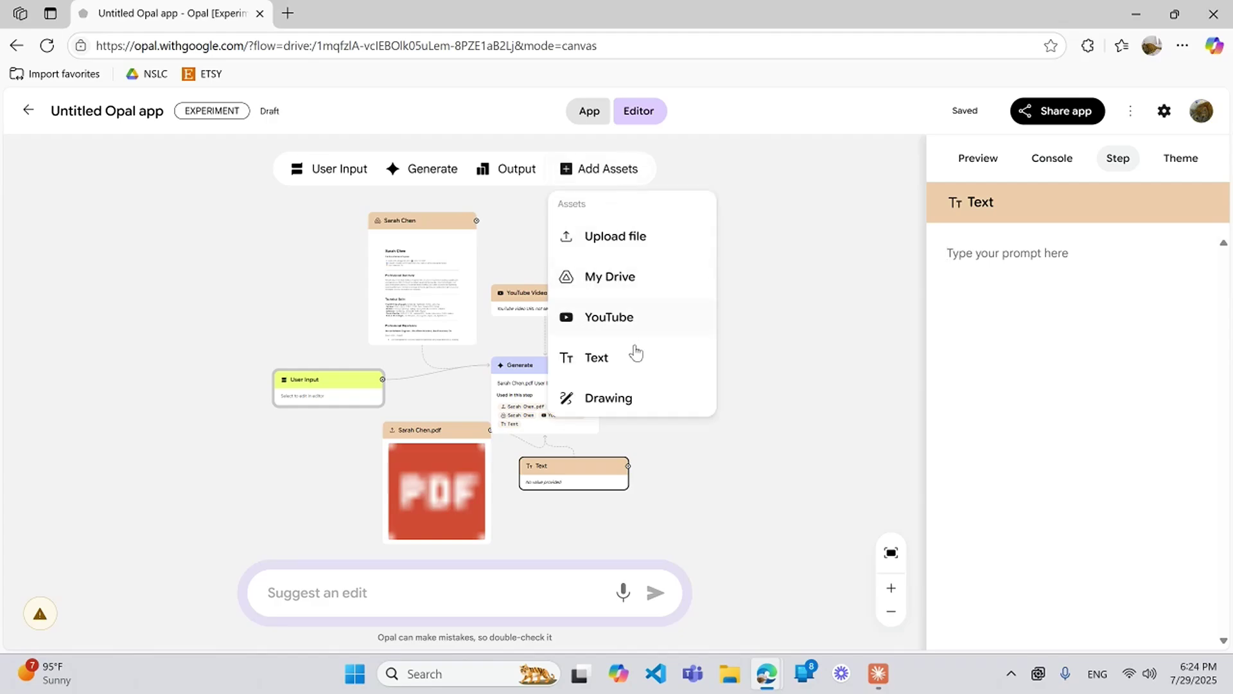
left_click(605, 393)
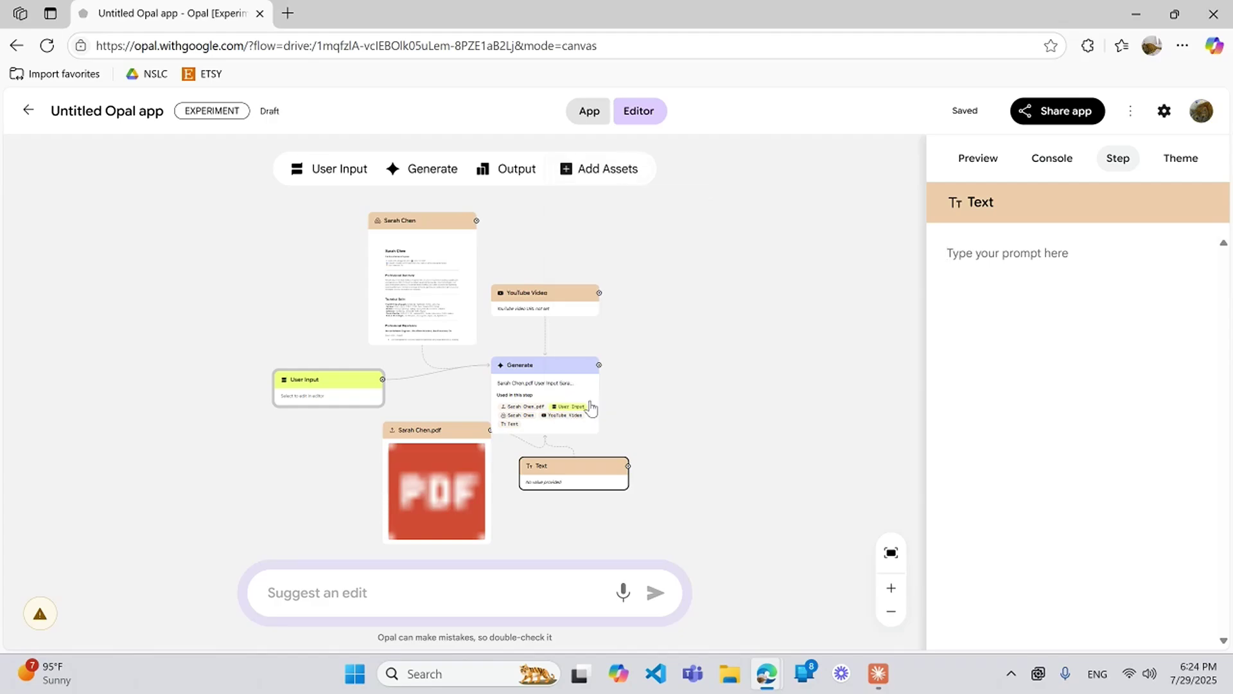
mouse_move(533, 337)
left_mouse_down()
mouse_move(739, 268)
mouse_move(724, 253)
mouse_move(537, 364)
mouse_move(572, 392)
left_mouse_up()
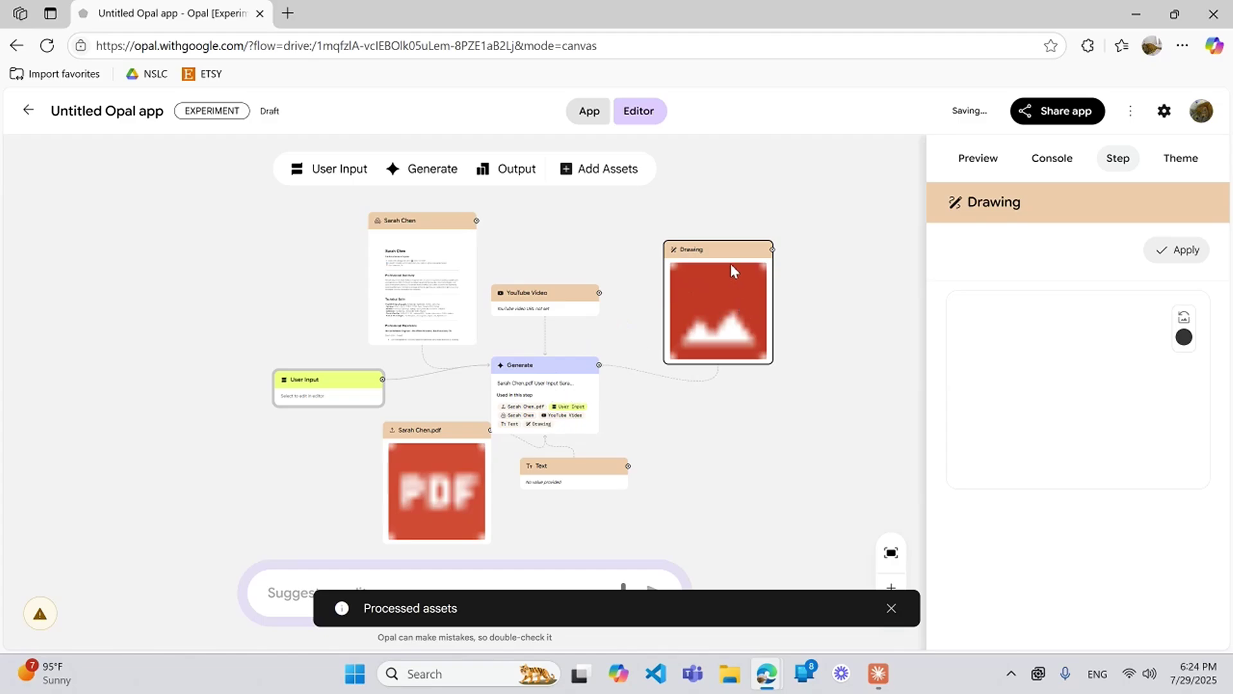
mouse_move(727, 249)
left_mouse_down()
mouse_move(706, 227)
mouse_move(676, 227)
left_mouse_up()
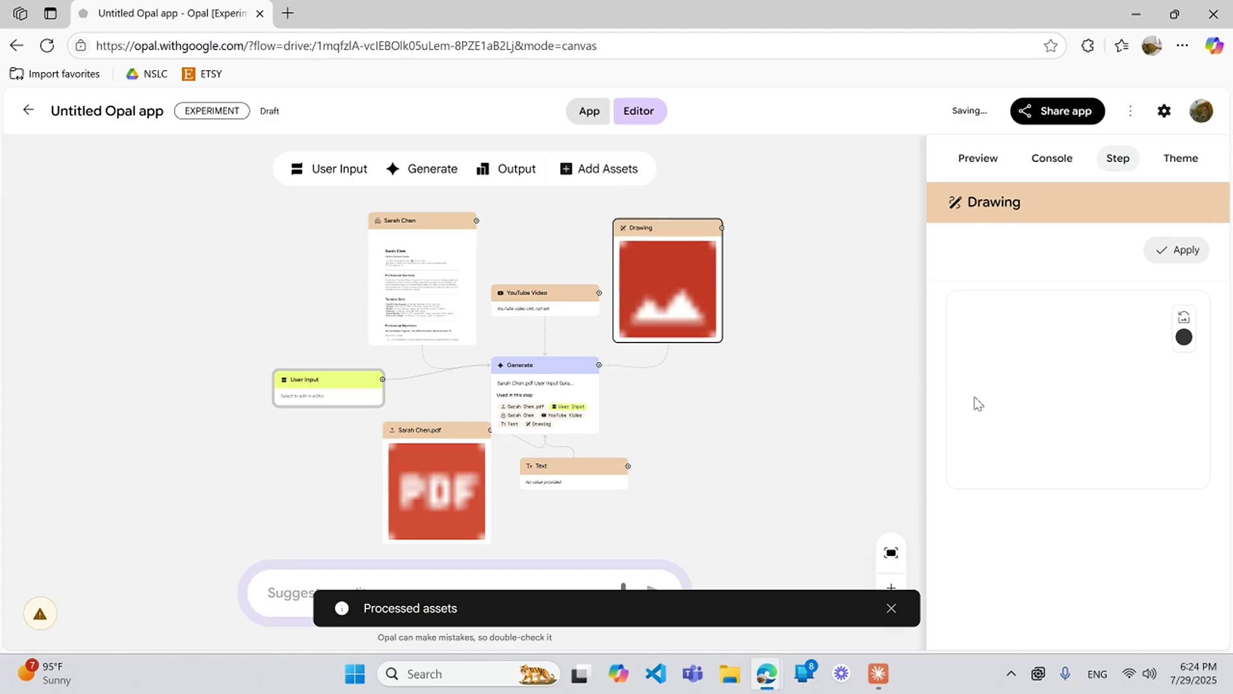
Step: Sketch freehand, looping and zigzag strokes in the drawing, keeping the default black pen
mouse_move(988, 402)
left_mouse_down()
mouse_move(1059, 350)
mouse_move(1042, 386)
mouse_move(1101, 391)
mouse_move(1116, 333)
mouse_move(1129, 430)
mouse_move(1174, 394)
left_mouse_up()
left_click(1184, 337)
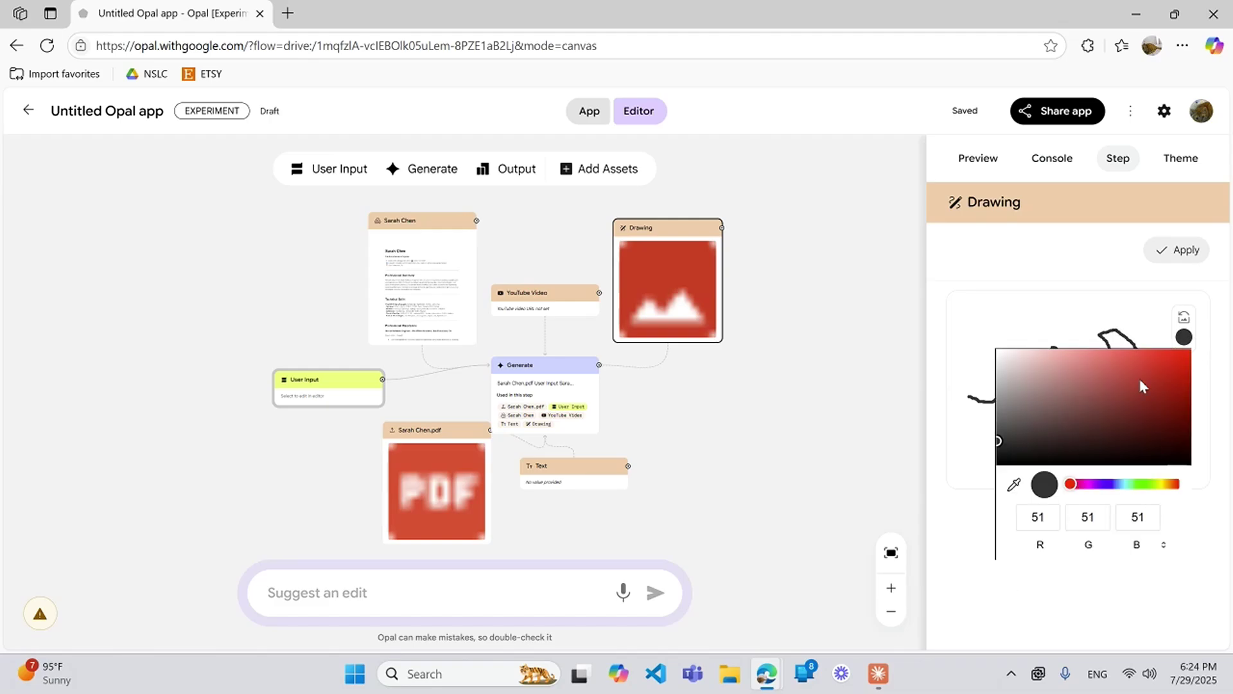
left_click(1184, 337)
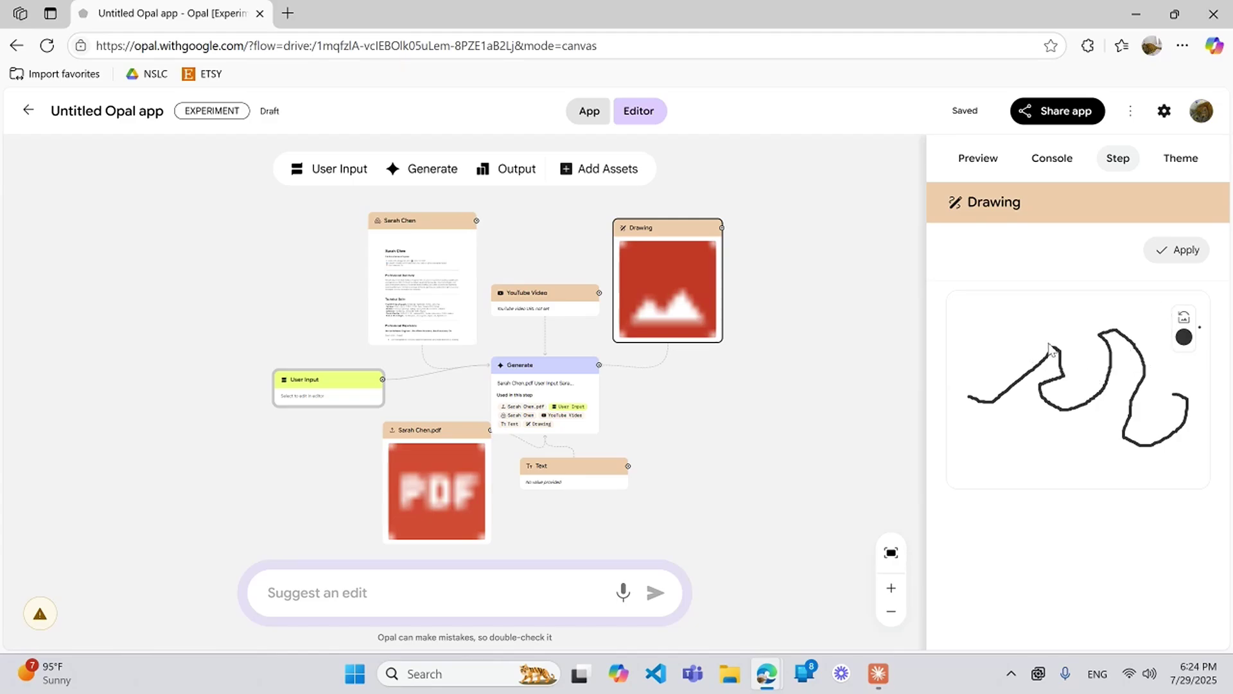
mouse_move(672, 230)
left_mouse_down()
mouse_move(676, 194)
mouse_move(675, 209)
left_mouse_up()
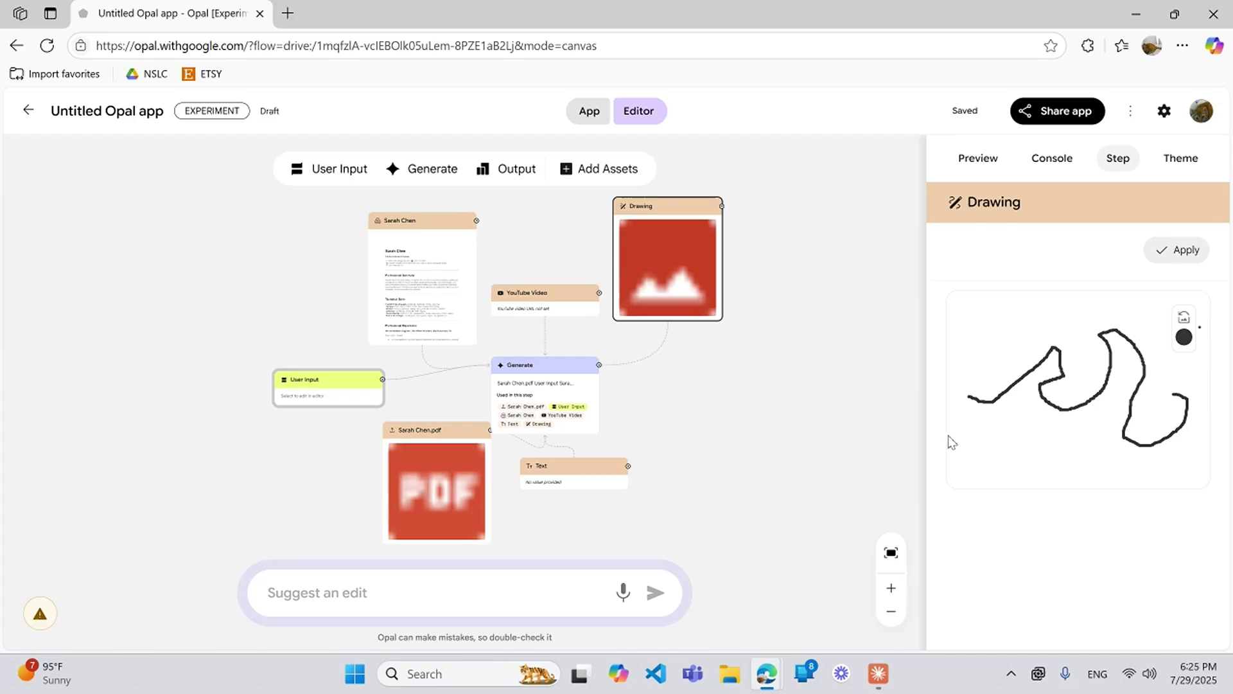
mouse_move(959, 451)
left_mouse_down()
mouse_move(1040, 432)
mouse_move(1169, 454)
mouse_move(1210, 403)
left_mouse_up()
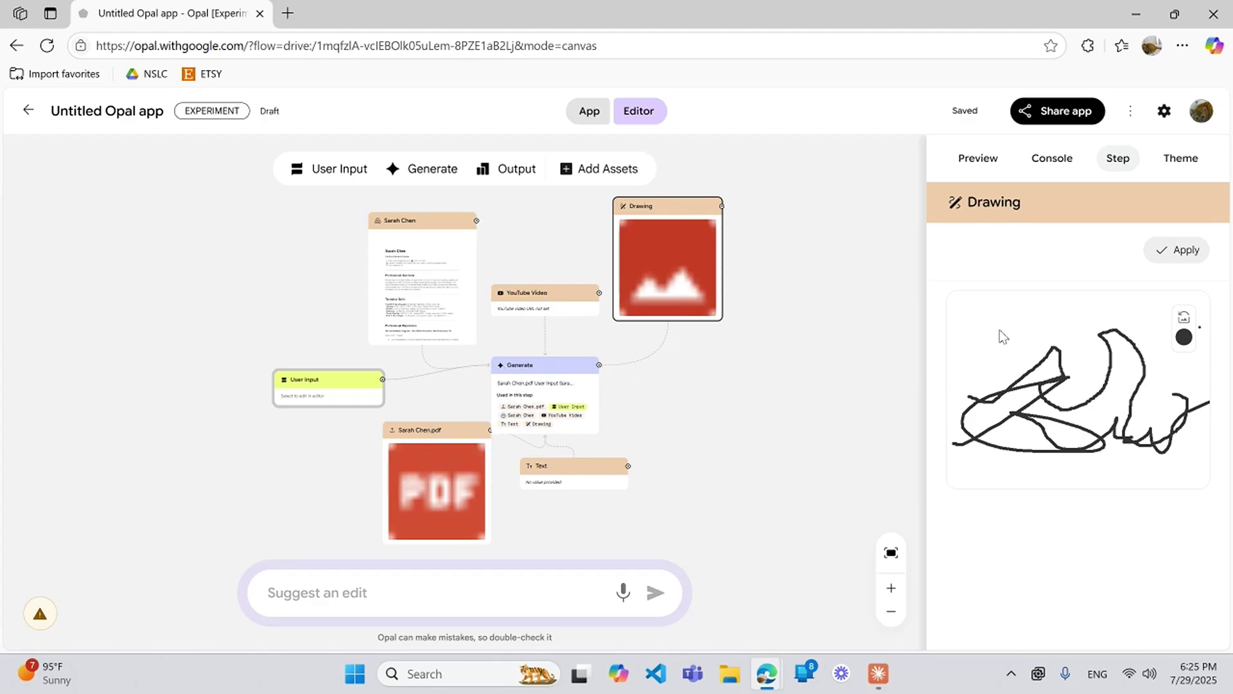
mouse_move(991, 358)
left_mouse_down()
mouse_move(1060, 353)
mouse_move(998, 368)
mouse_move(1003, 333)
mouse_move(981, 403)
mouse_move(1046, 371)
mouse_move(1004, 385)
left_mouse_up()
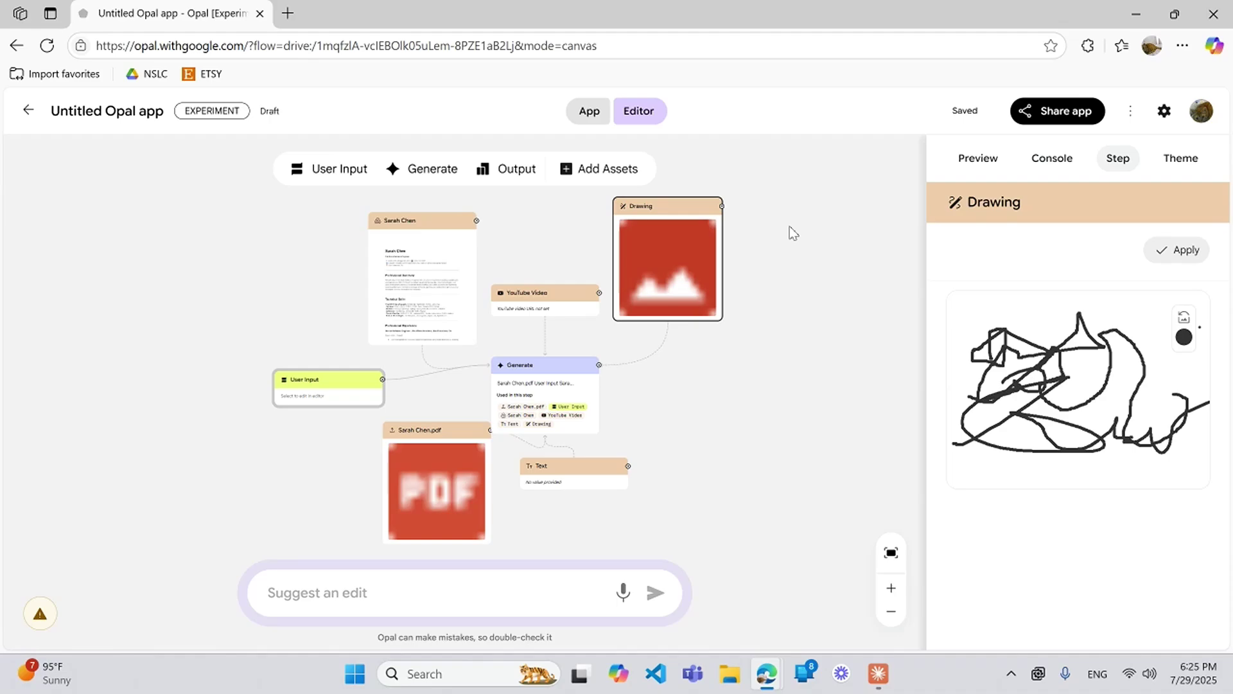
left_click(582, 172)
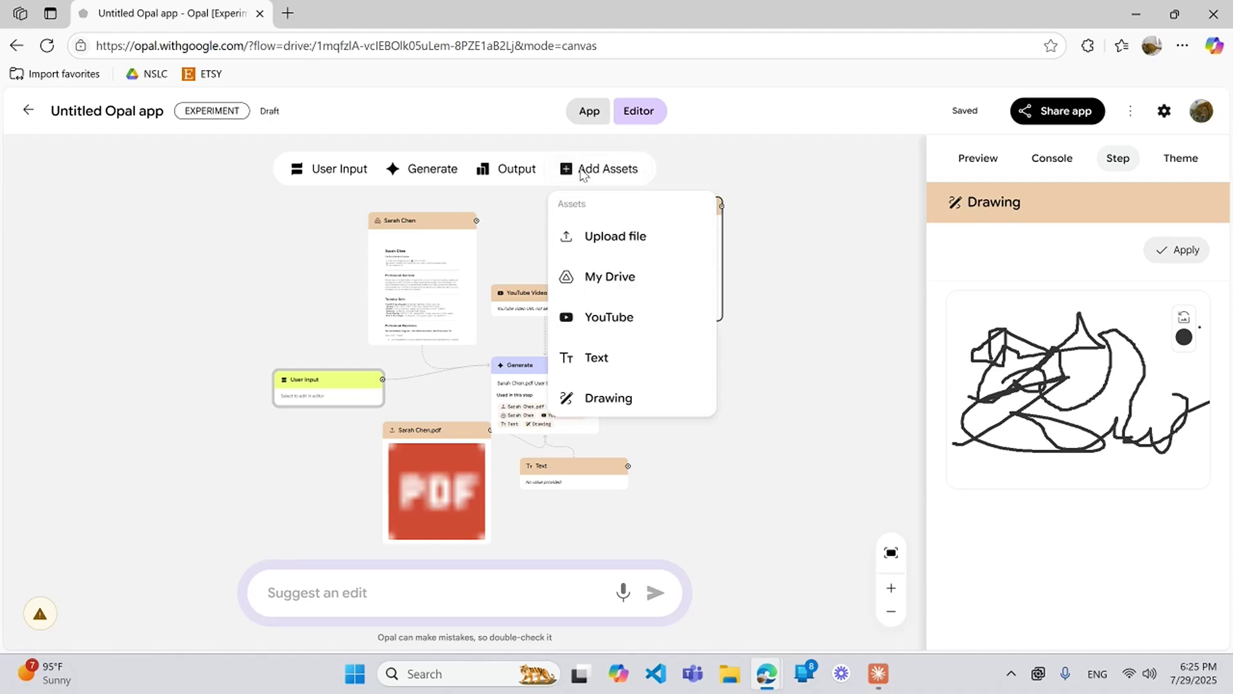
left_click(581, 172)
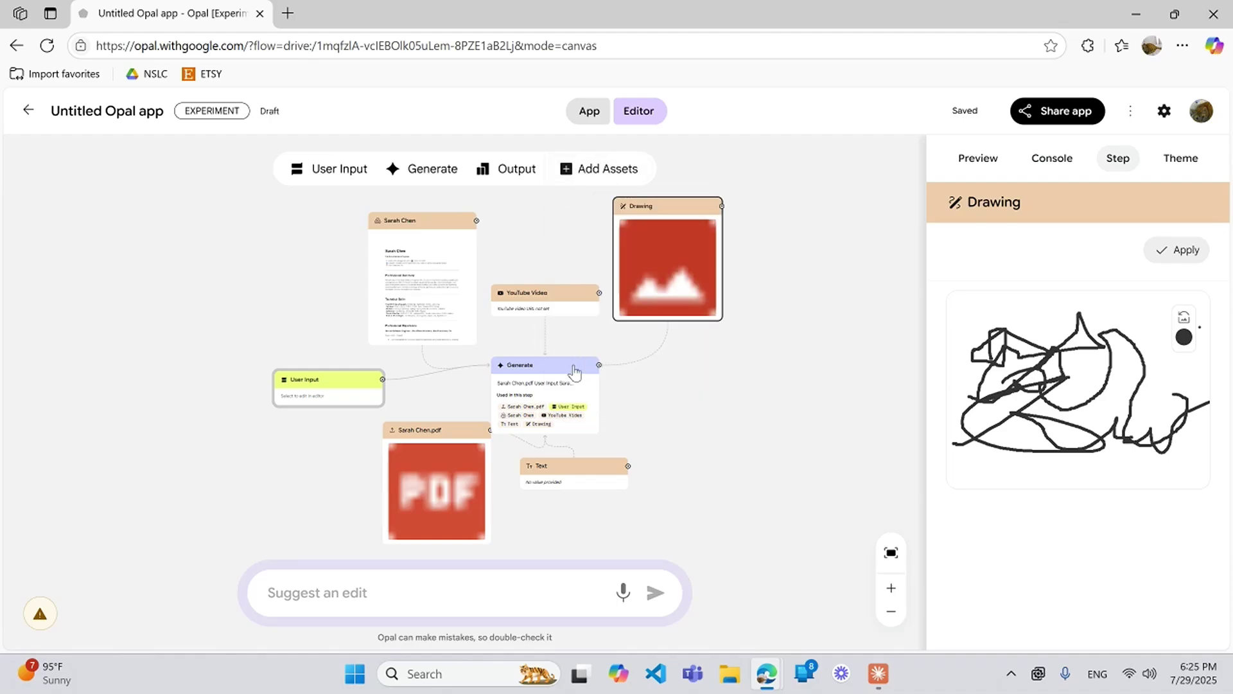
Step: Nudge the Generate step up-right and show the app preview's 'Please provide input' prompt
left_click_drag(574, 372, 589, 359)
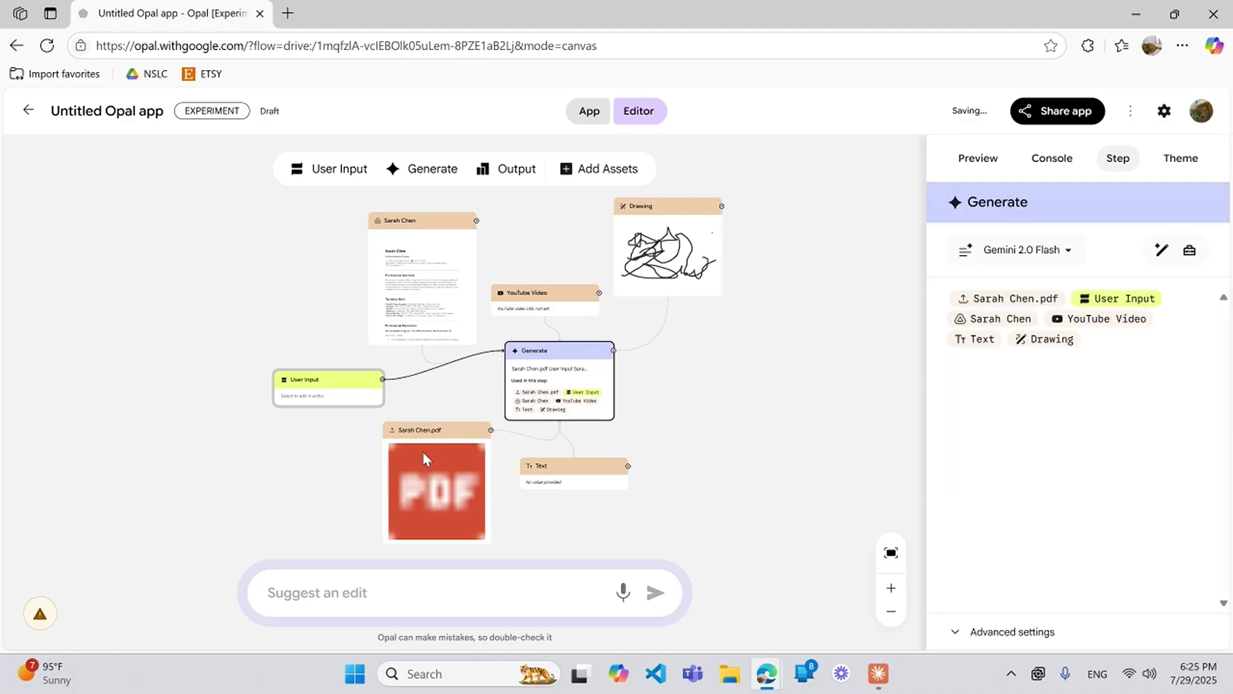
left_click(712, 413)
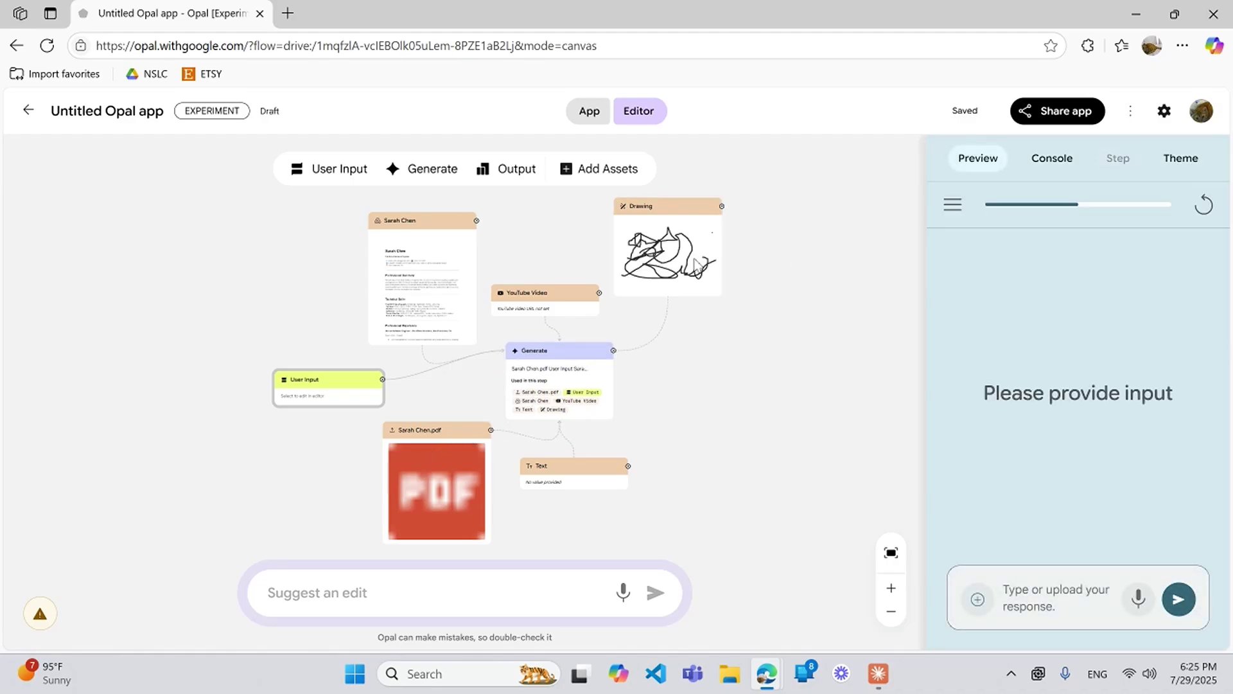